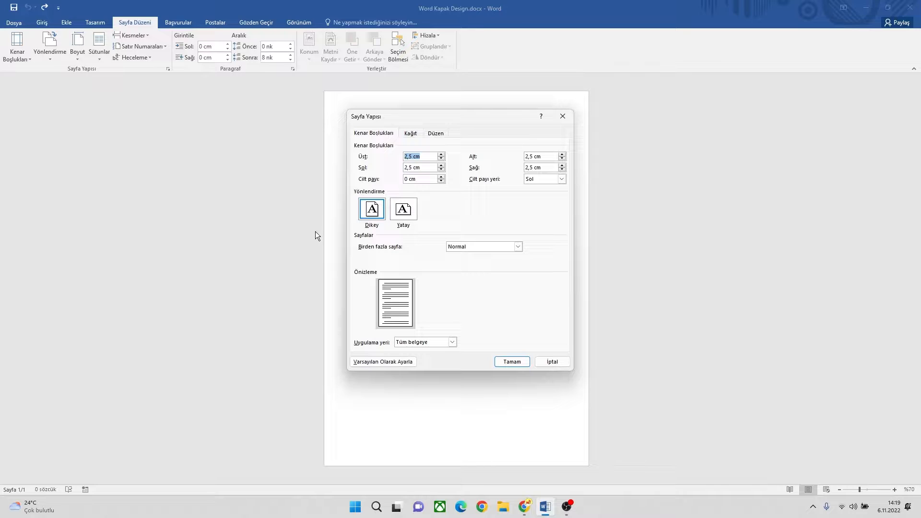
Step: Set the page's top, bottom, left and right margins to 0 for the whole document
type("0")
key("Tab")
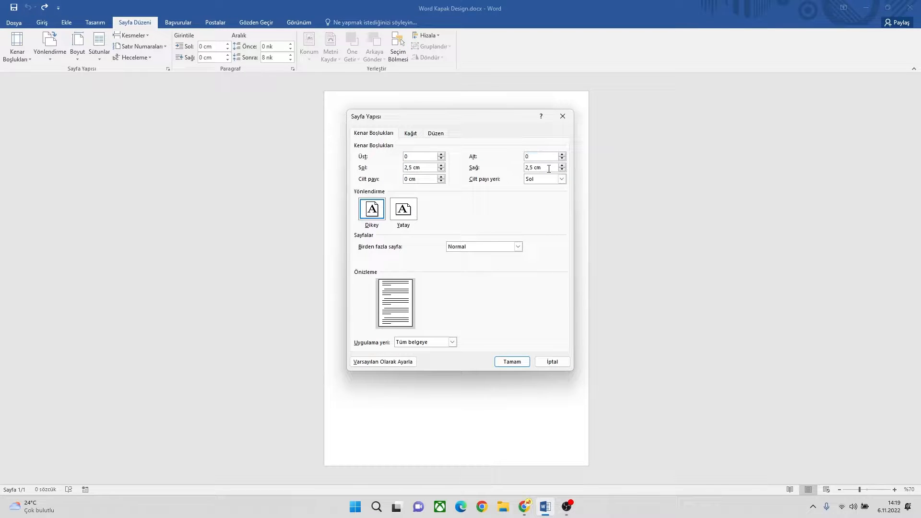
double_click(549, 168)
type("0")
double_click(429, 167)
type("0")
left_click(511, 361)
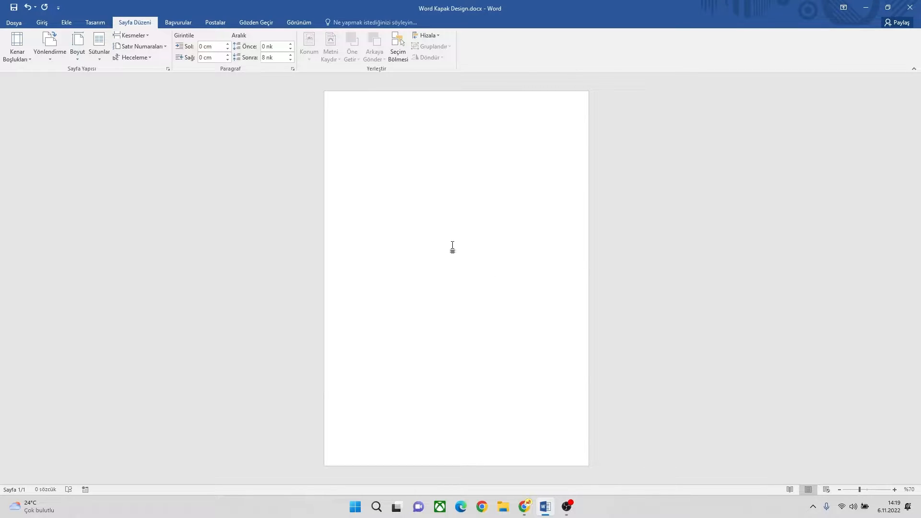
Step: Insert the mountain village picture from file and set its text wrapping to Behind Text
left_click(70, 22)
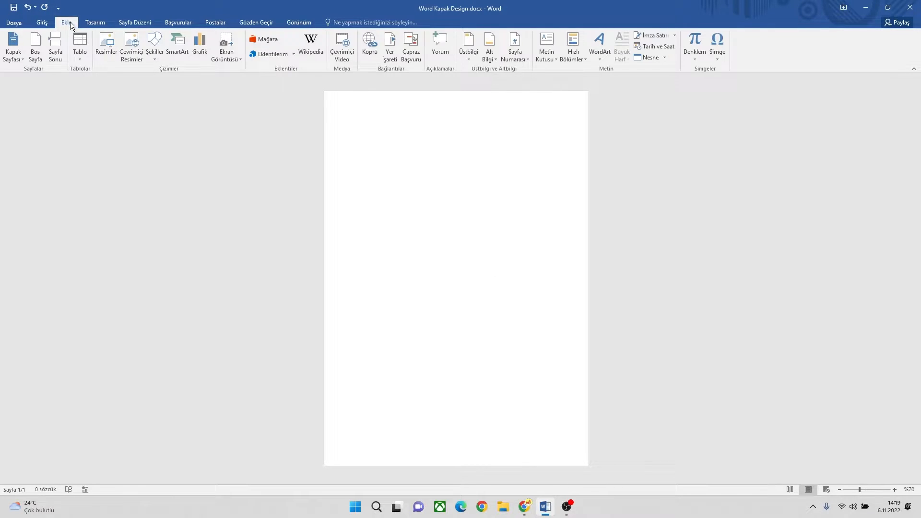
left_click(109, 40)
double_click(274, 91)
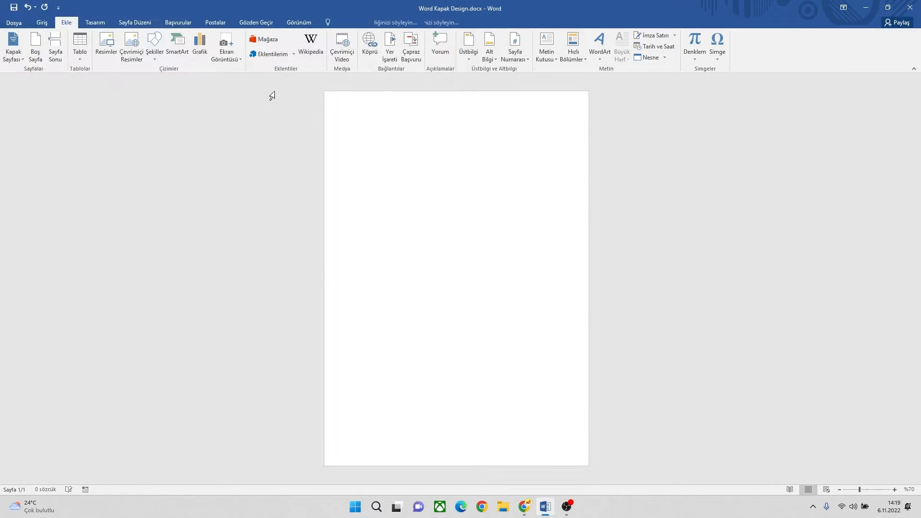
left_click(602, 98)
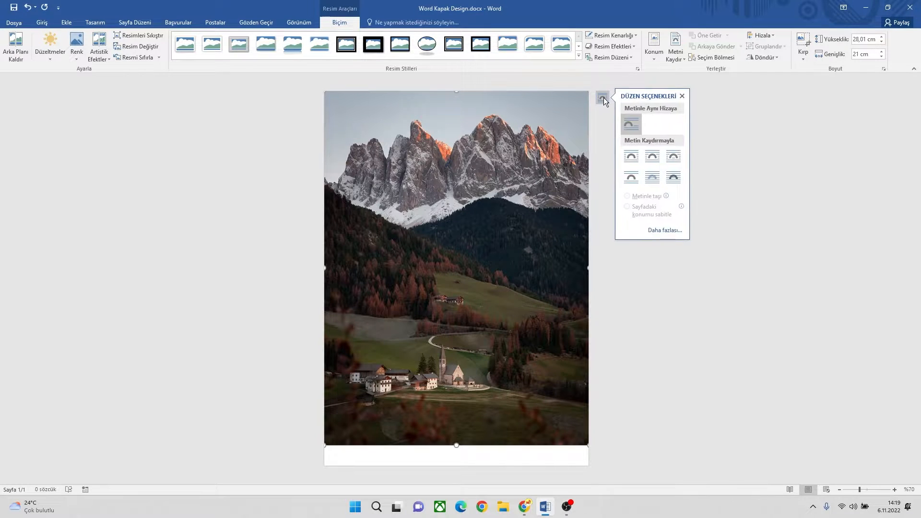
left_click(652, 175)
Step: Enlarge the picture proportionally to about 30.23 cm by 22.67 cm and position it to cover the whole page
left_click_drag(430, 149, 435, 168)
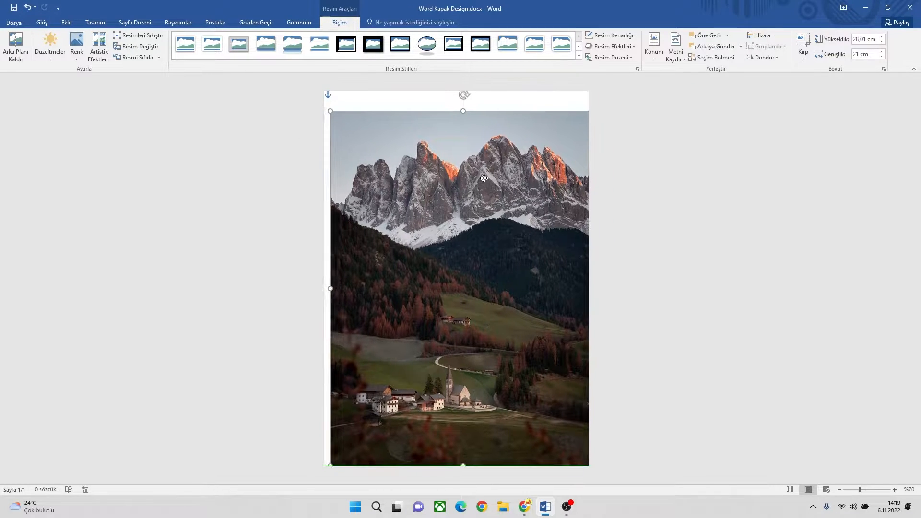
left_click_drag(329, 110, 317, 103)
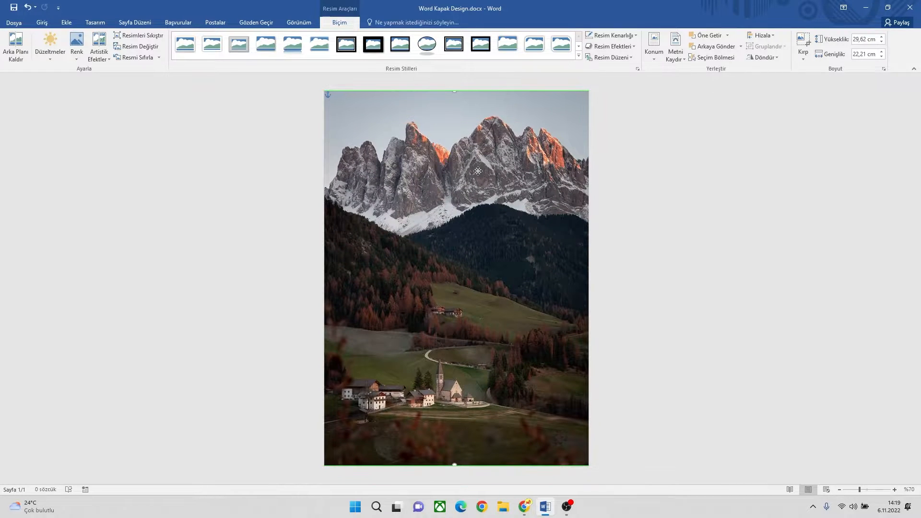
left_click_drag(379, 117, 406, 131)
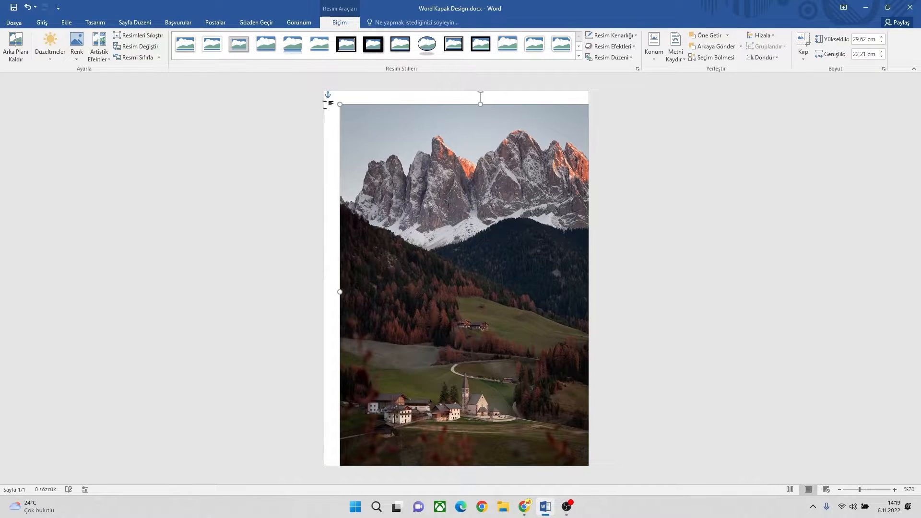
left_click_drag(339, 105, 325, 92)
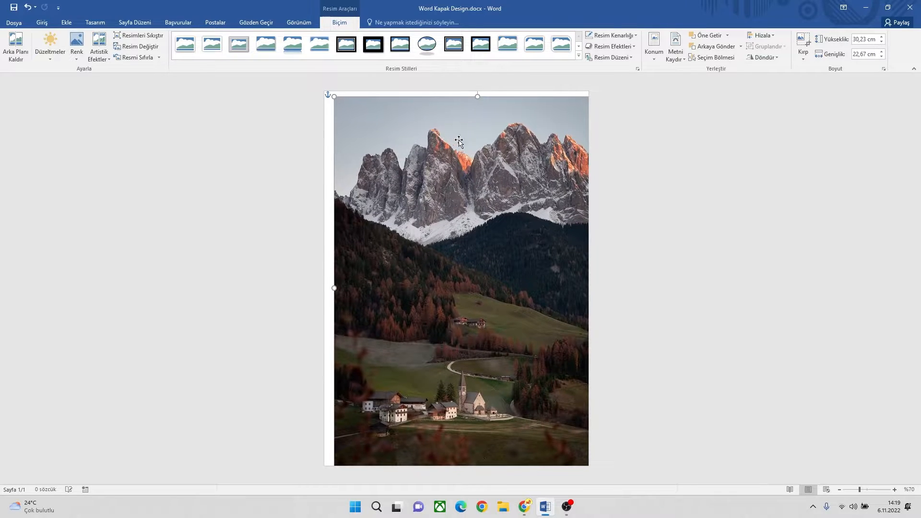
left_click_drag(452, 138, 452, 138)
left_click_drag(523, 160, 510, 159)
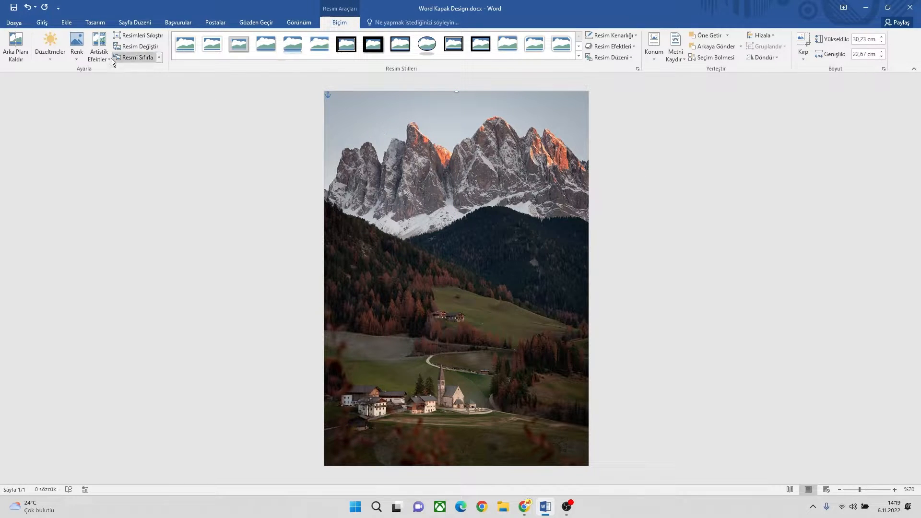
Step: Draw a right triangle about 12.77 cm square over the picture and rotate it 90° clockwise
left_click(67, 23)
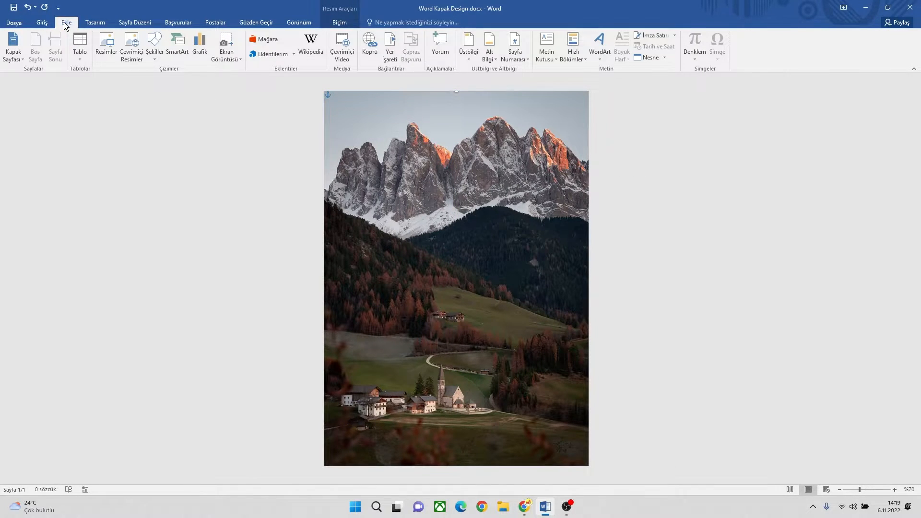
left_click(155, 51)
left_click(178, 149)
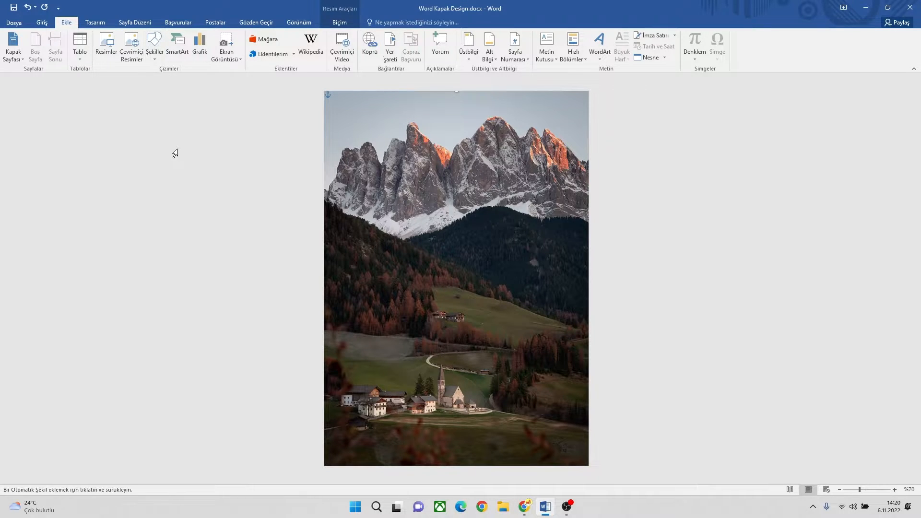
left_click_drag(367, 135, 530, 296)
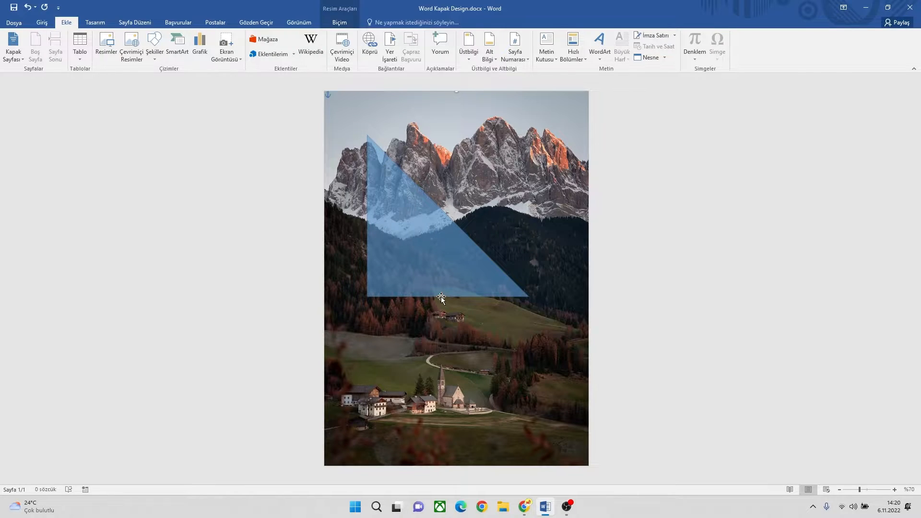
mouse_move(449, 119)
left_mouse_down()
mouse_move(540, 219)
mouse_move(518, 216)
left_mouse_up()
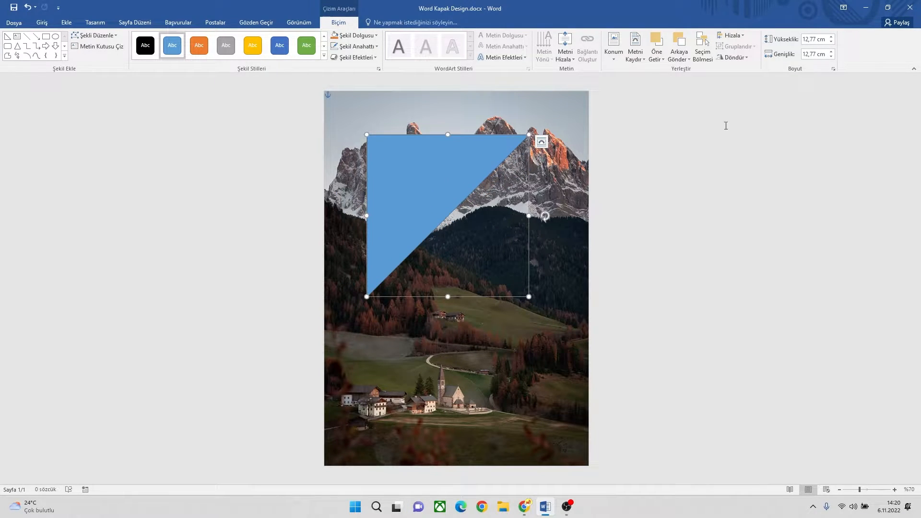
Step: Set the triangle's height and width to 18 cm and move it to the page's left edge
left_click(807, 39)
type("18")
left_click(822, 54)
type("1")
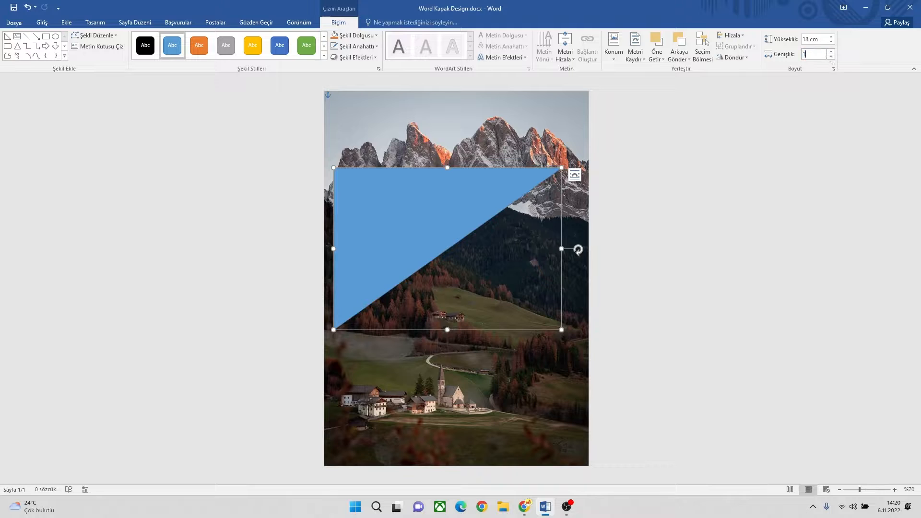
key("Return")
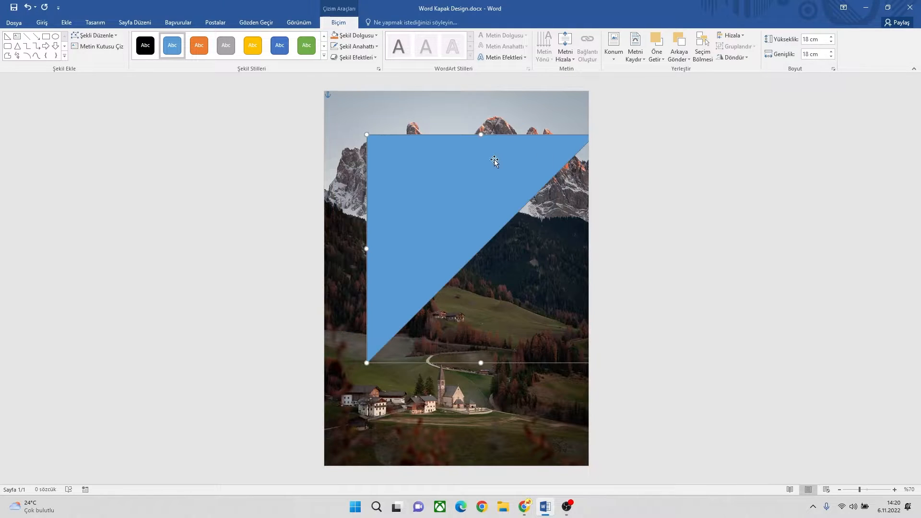
left_click_drag(472, 171, 434, 195)
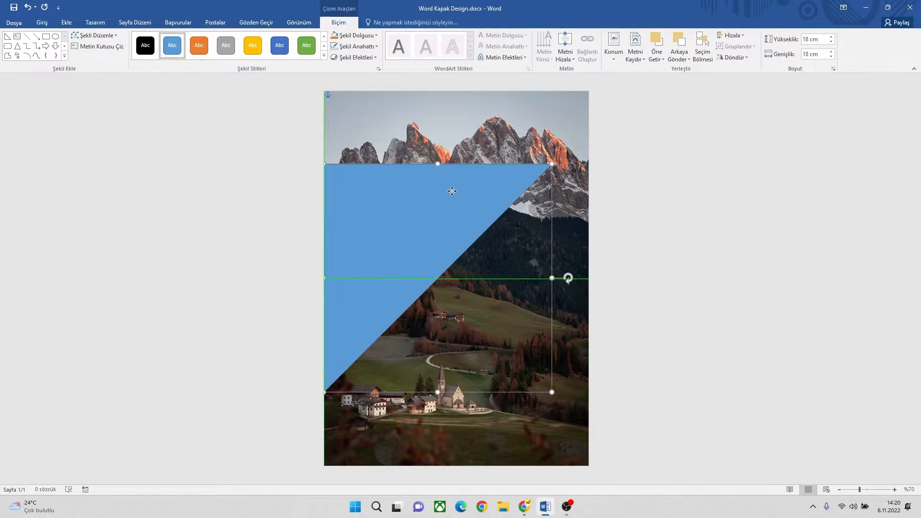
Step: Remove the triangle's outline and shift the shape slightly right and up on the page
left_click(354, 46)
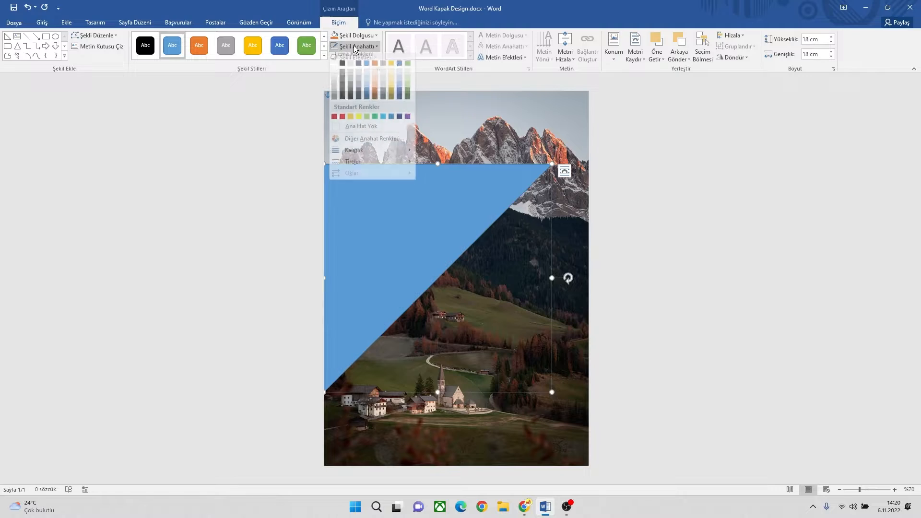
left_click(362, 131)
left_click_drag(415, 207, 426, 206)
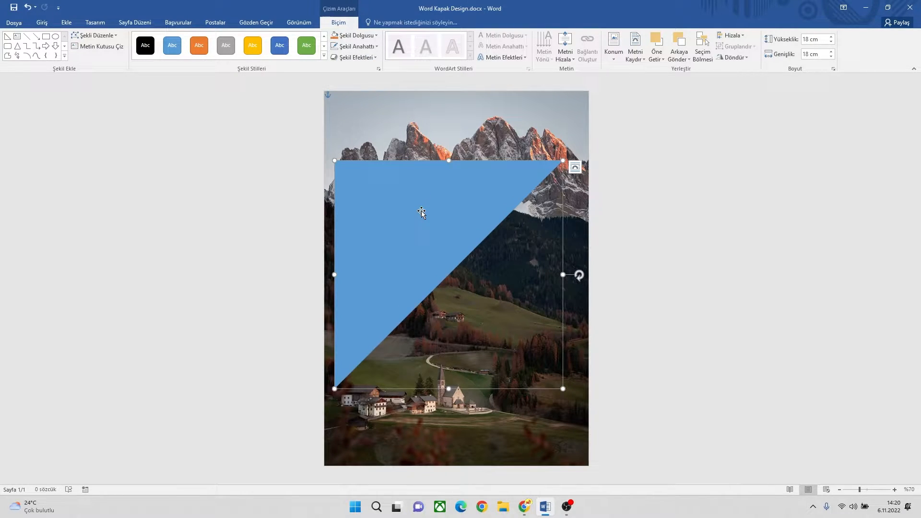
left_click_drag(422, 212, 426, 194)
Step: Duplicate the blue triangle and separate the two copies, one near the page's top and one in its lower half
right_click(425, 194)
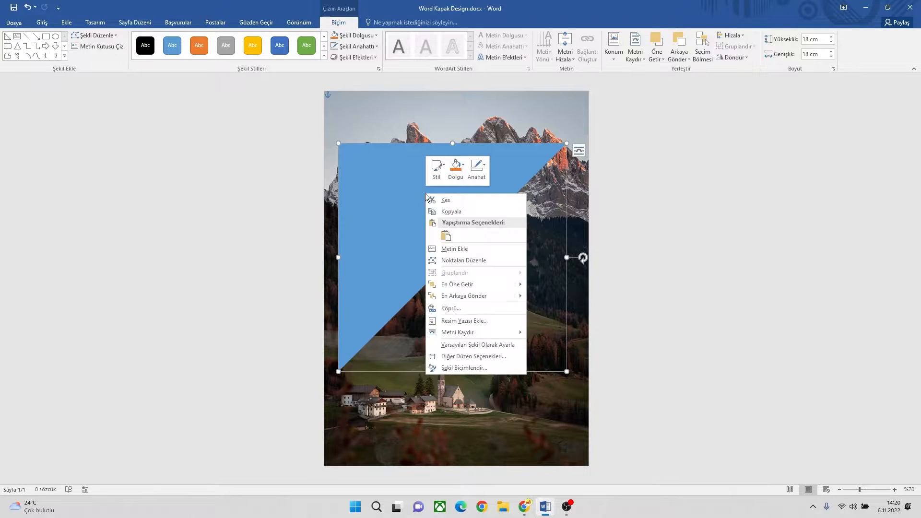
left_click(428, 211)
right_click(427, 200)
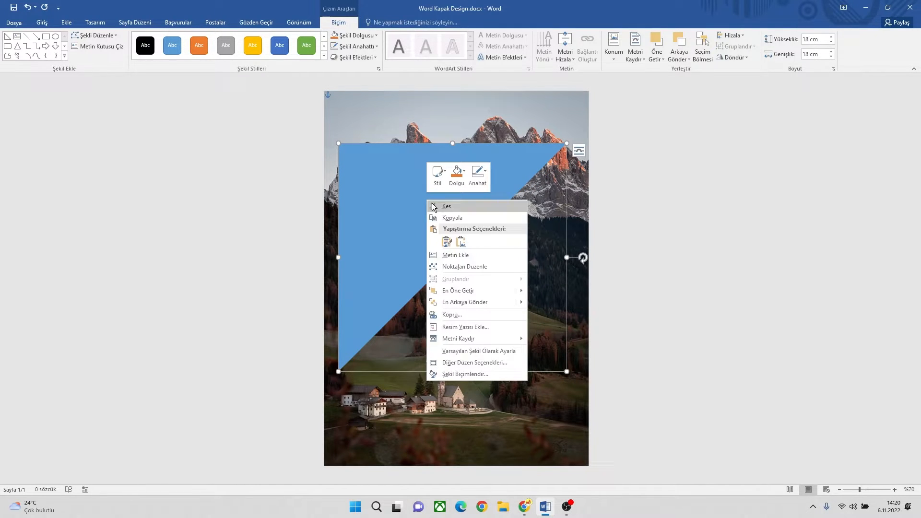
left_click(448, 241)
left_click_drag(410, 203, 447, 295)
left_click_drag(483, 176, 476, 128)
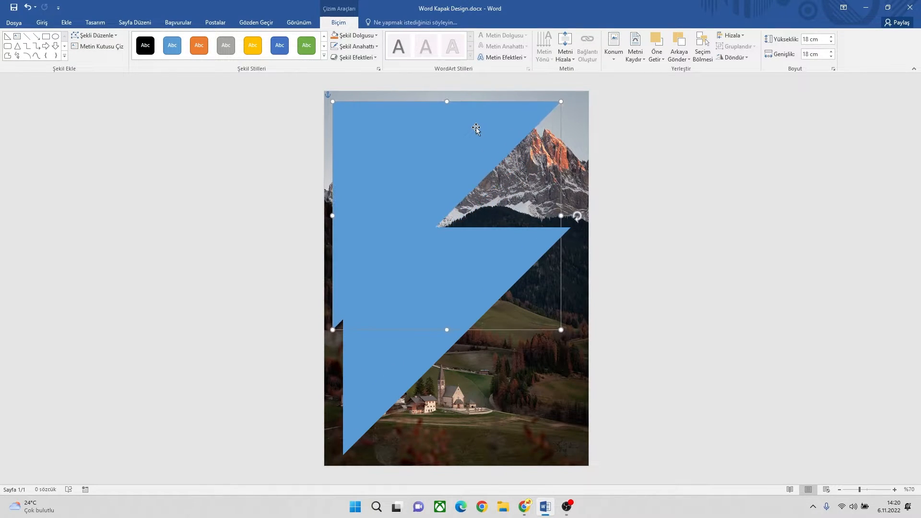
Step: Fill the upper triangle with black and nudge it toward the page's top-left corner
left_click(355, 38)
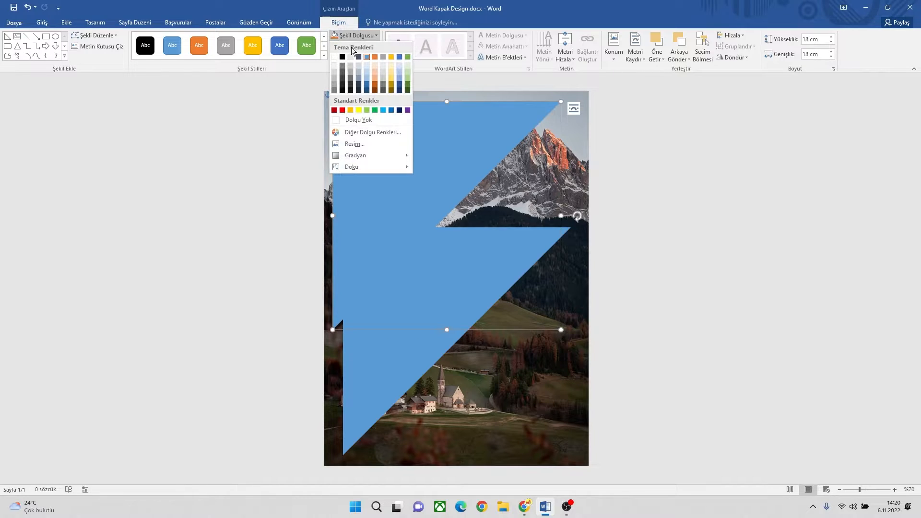
left_click(345, 57)
mouse_move(425, 139)
left_mouse_down()
mouse_move(412, 131)
mouse_move(419, 139)
left_mouse_up()
Step: Set the lower blue triangle's height and width to 14 cm
left_click(434, 261)
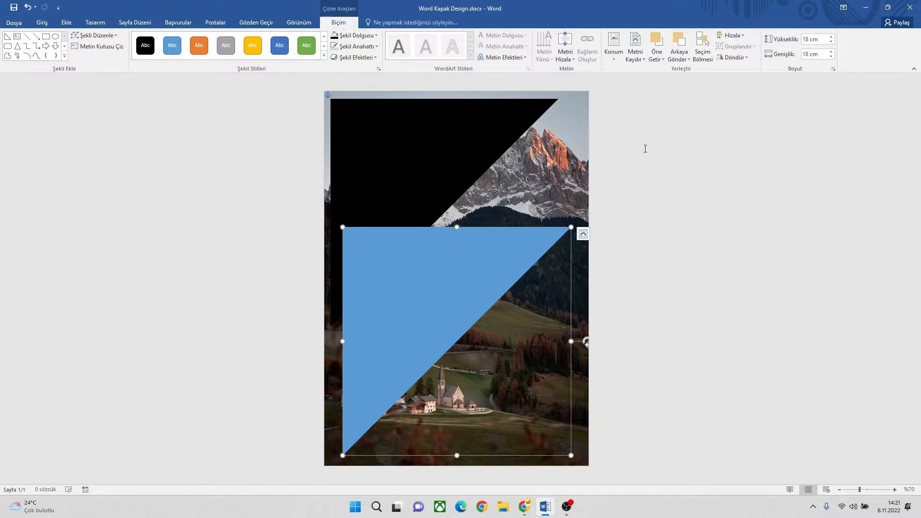
double_click(806, 39)
type("1")
double_click(809, 54)
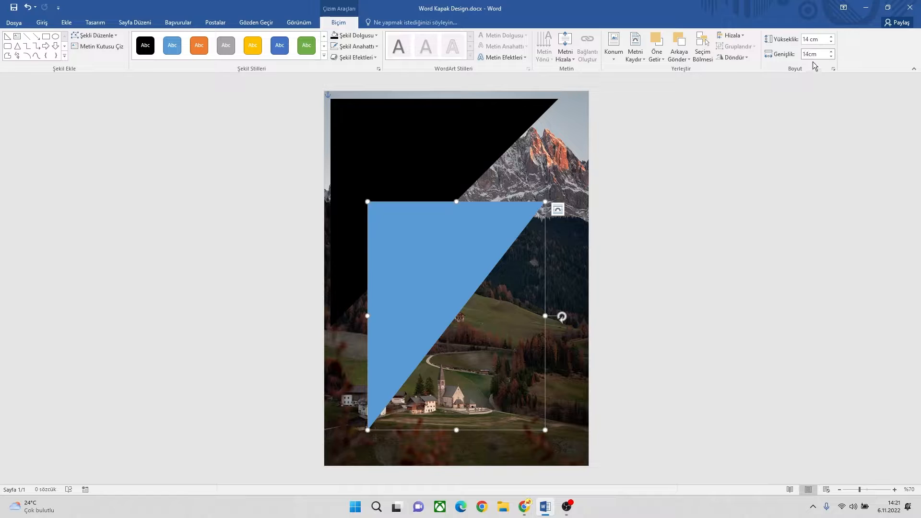
key("Return")
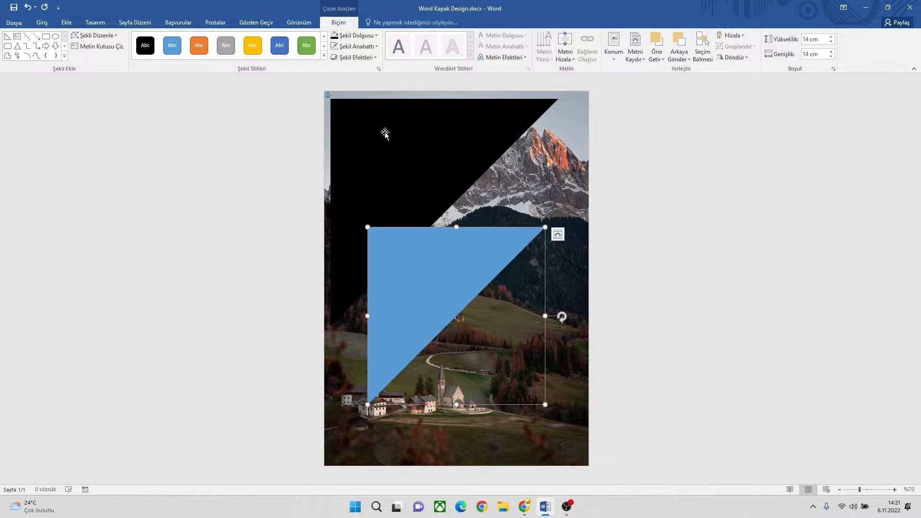
Step: Give the 14 cm triangle no outline and a black fill
left_click(363, 48)
left_click(364, 133)
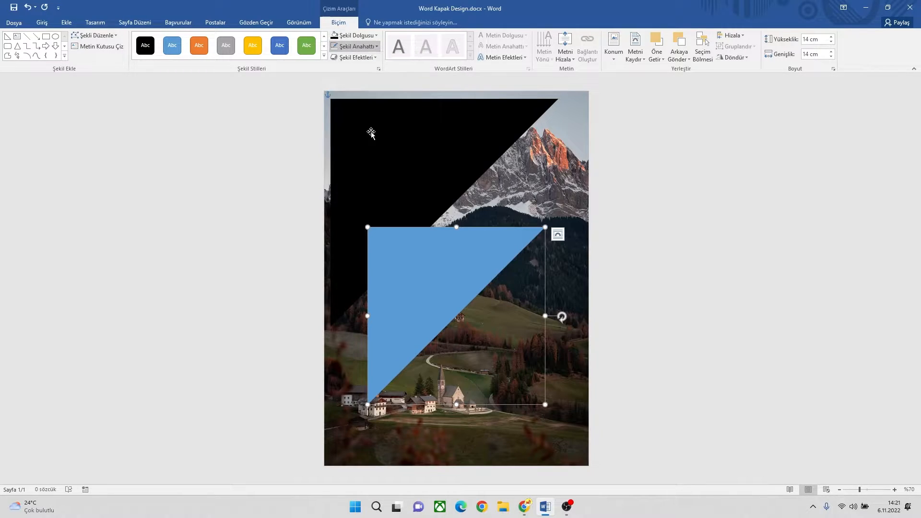
left_click(356, 35)
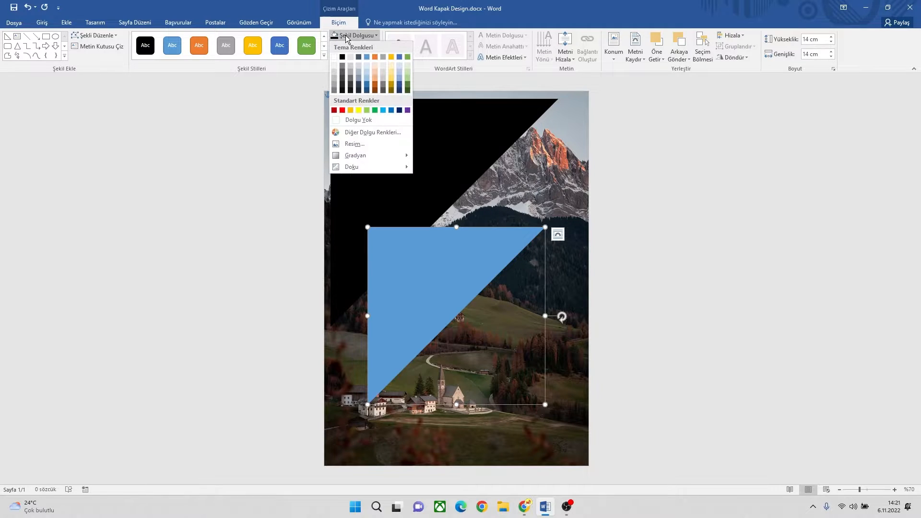
left_click(342, 57)
Step: Change the 18 cm triangle's fill to the light blue-gray theme colour
left_click(430, 145)
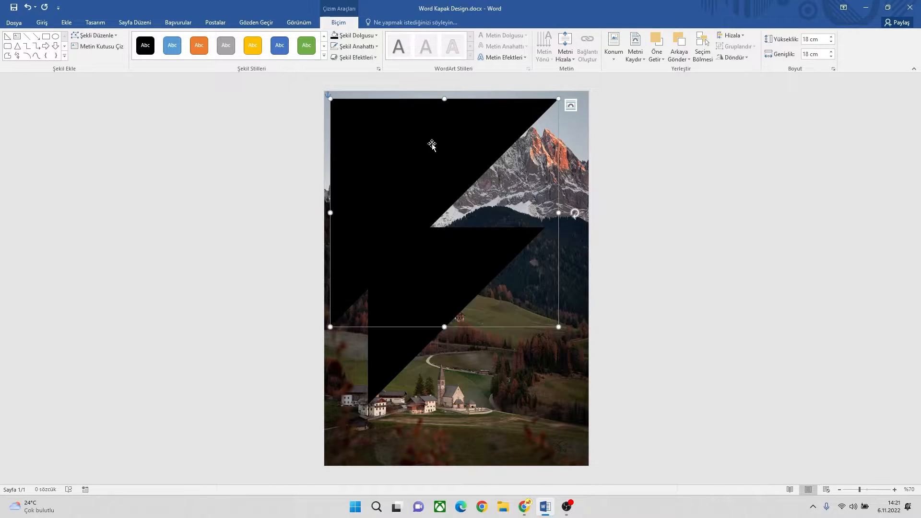
left_click(348, 34)
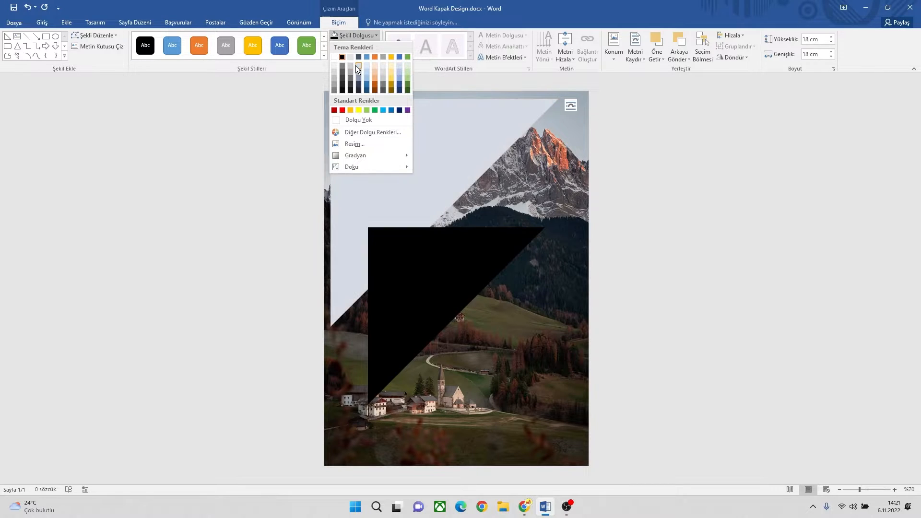
left_click(356, 65)
Step: Set the light triangle's fill transparency to 40% and align the shape with the page's top-left corner
left_click(354, 36)
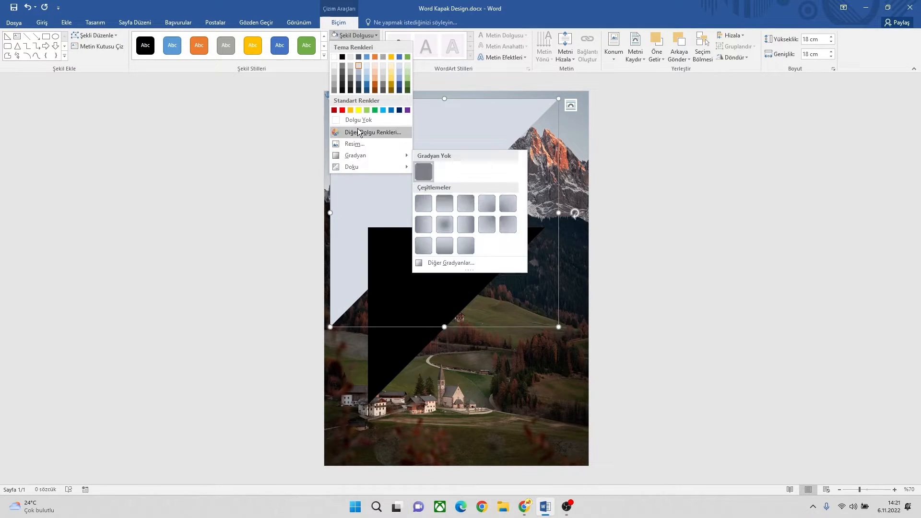
left_click(358, 130)
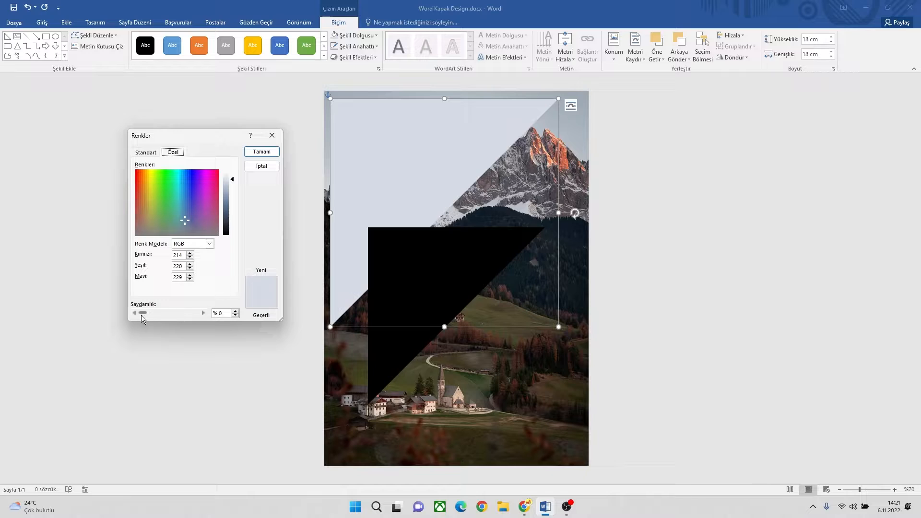
left_click_drag(144, 313, 179, 314)
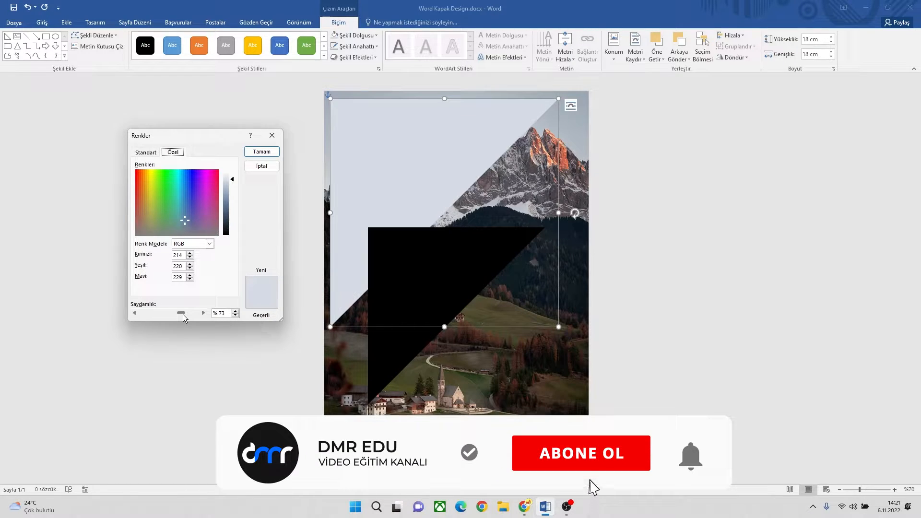
double_click(225, 314)
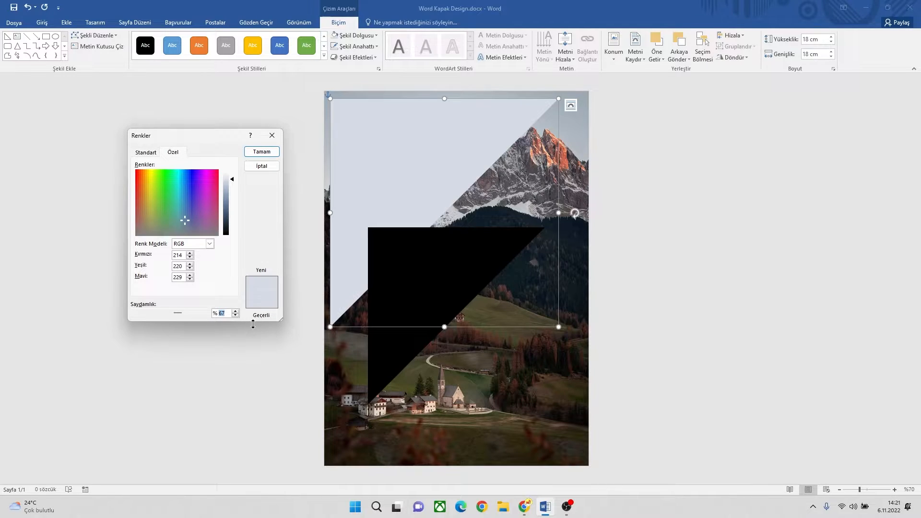
type("40")
left_click(261, 152)
left_click_drag(408, 162, 401, 151)
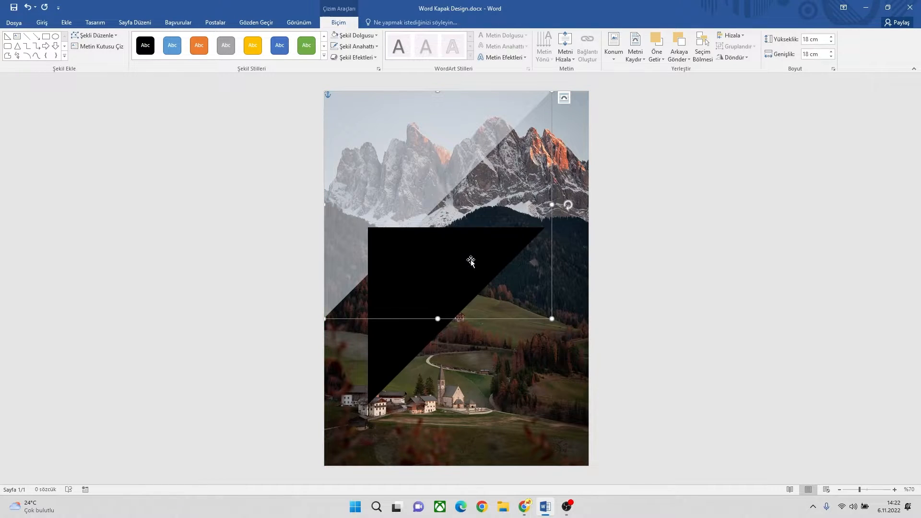
Step: Duplicate the translucent 18 cm triangle by copying it and pasting the copy onto the page
right_click(432, 153)
left_click(456, 174)
right_click(449, 157)
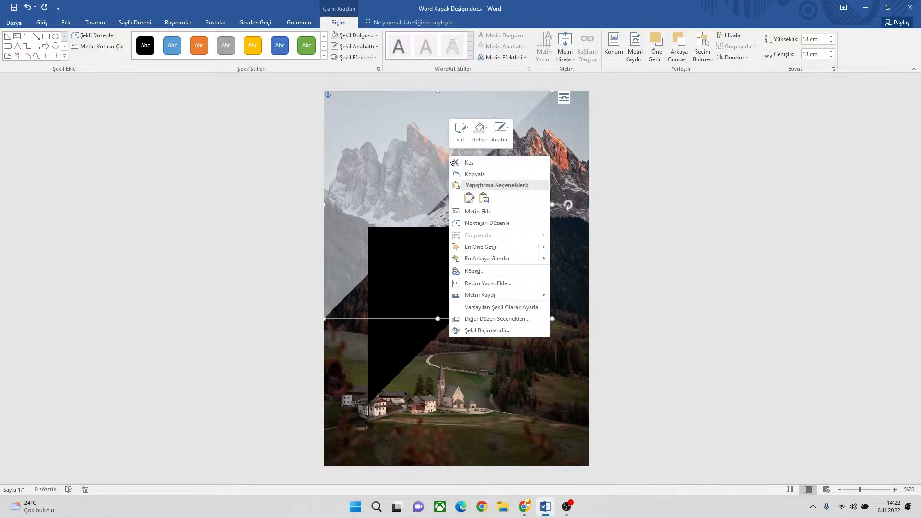
left_click(467, 197)
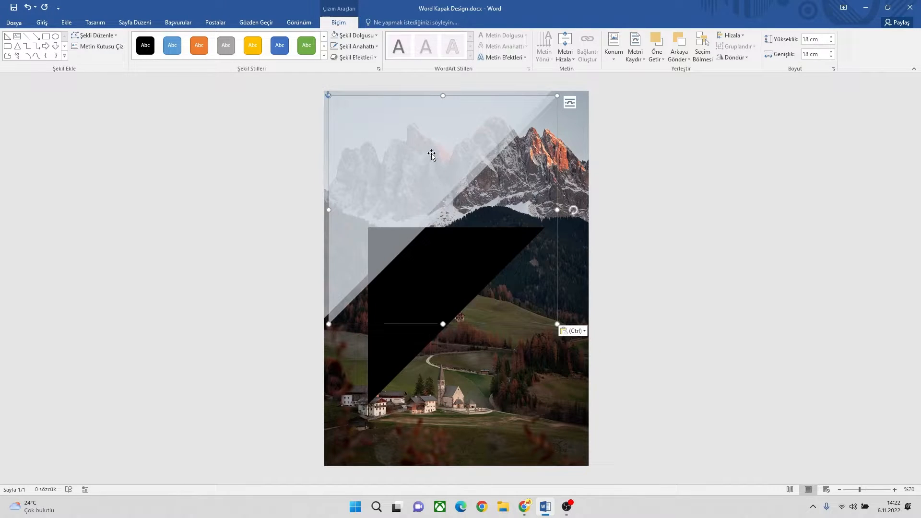
Step: Set the pasted triangle's height and width to 16 cm and align it with the page's top-left corner
left_click(809, 40)
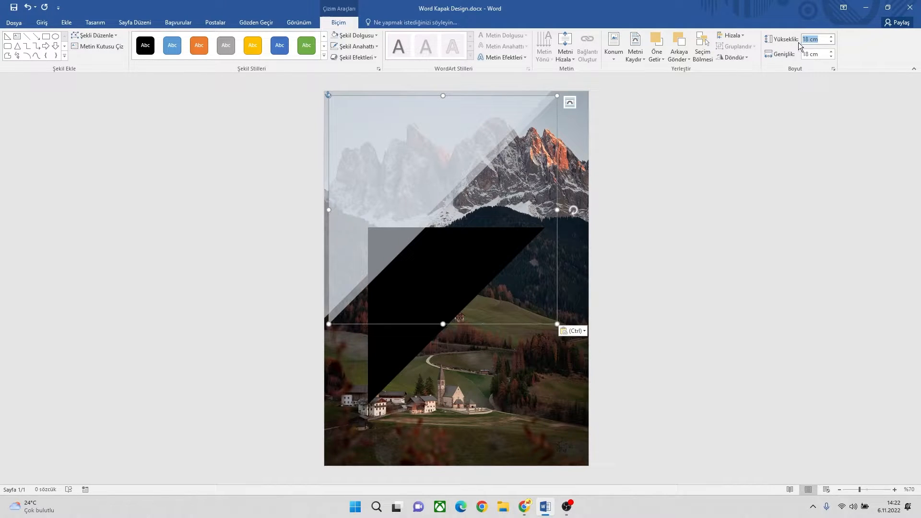
type("16")
key("Tab")
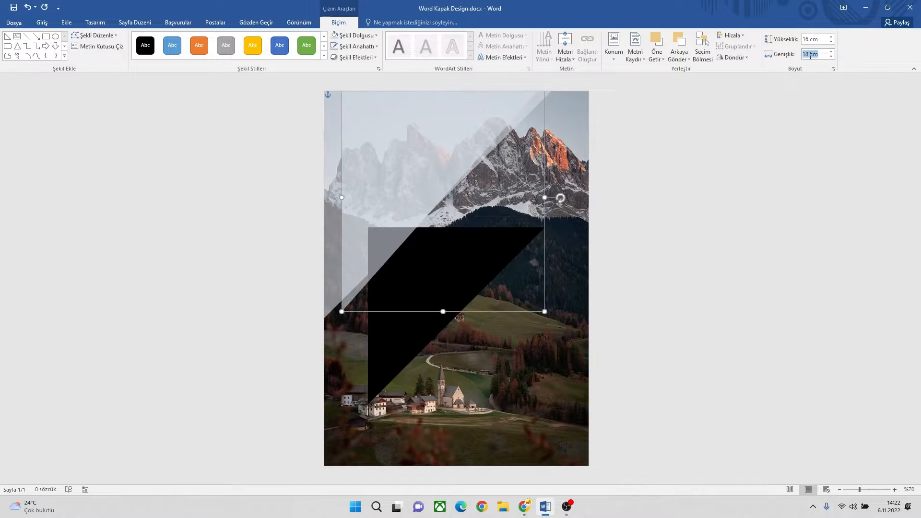
type("16")
key("Return")
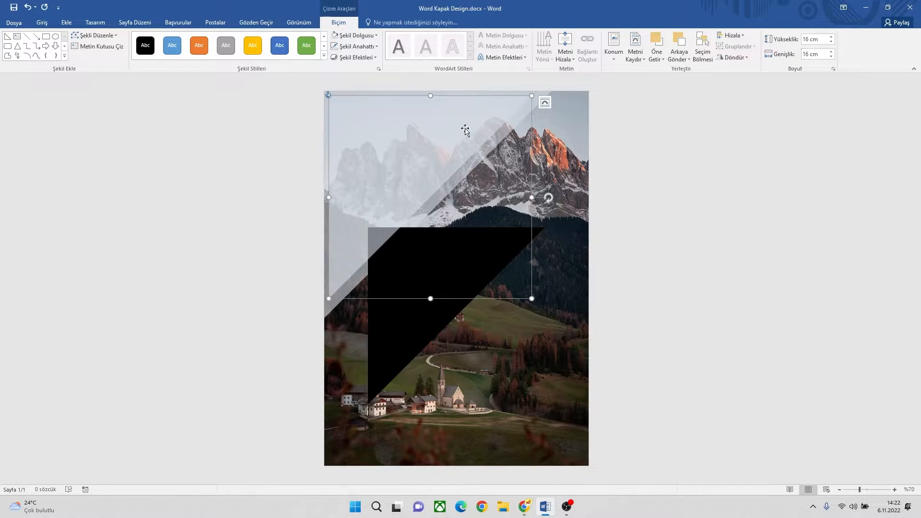
left_click_drag(404, 128, 404, 123)
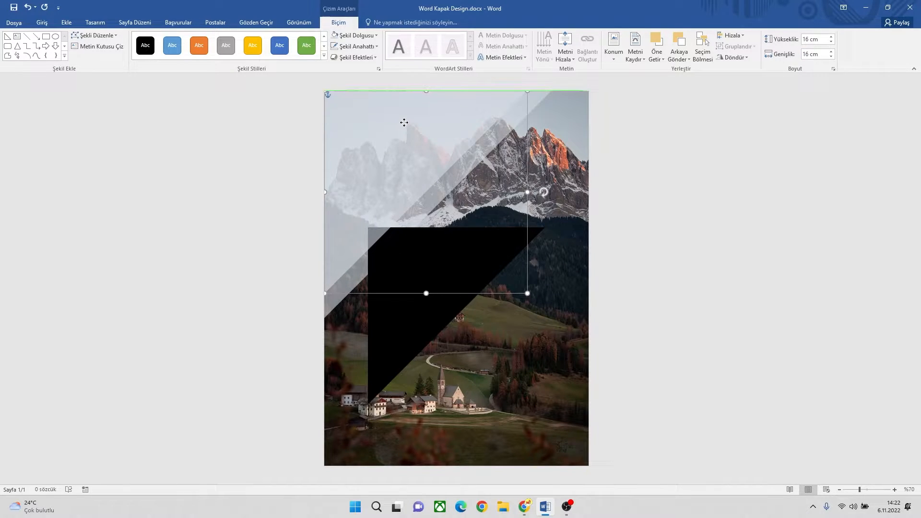
left_click(582, 143)
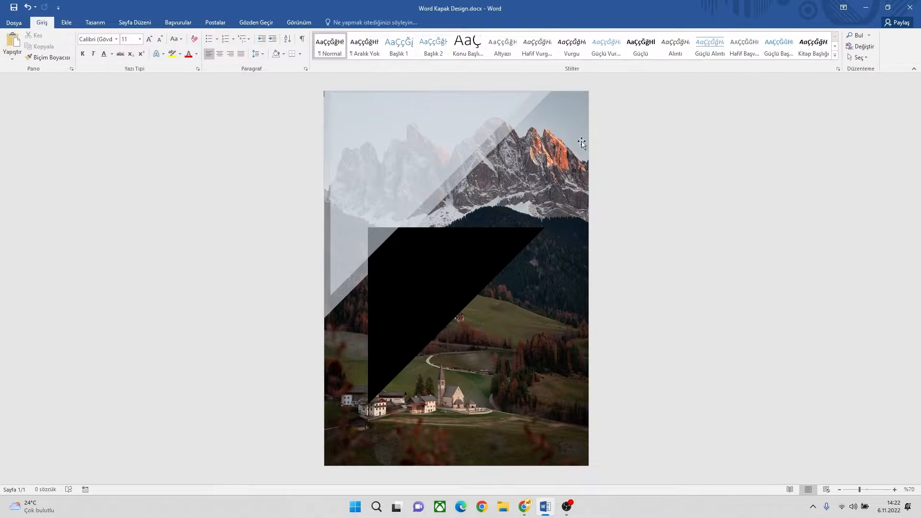
left_click(417, 131)
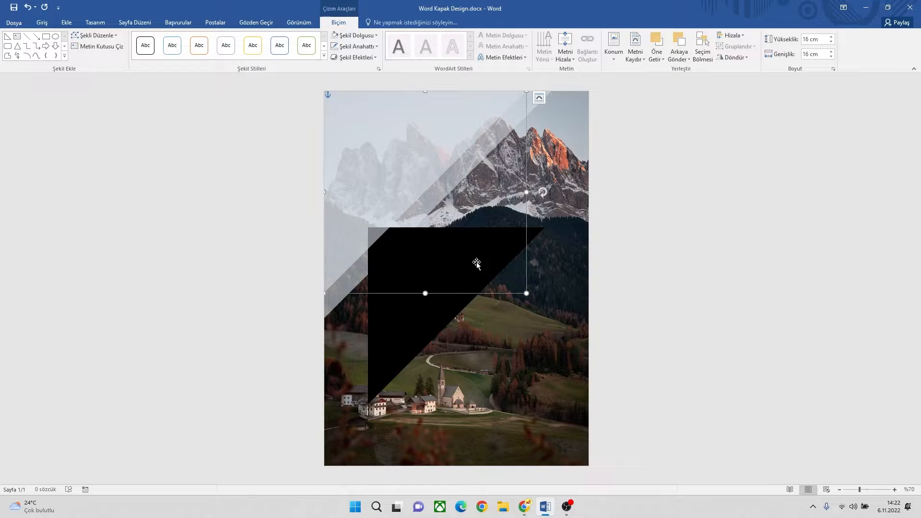
Step: Bring the black triangle to the front and align it with the page's top-left corner
left_click_drag(477, 262, 491, 219)
right_click(491, 219)
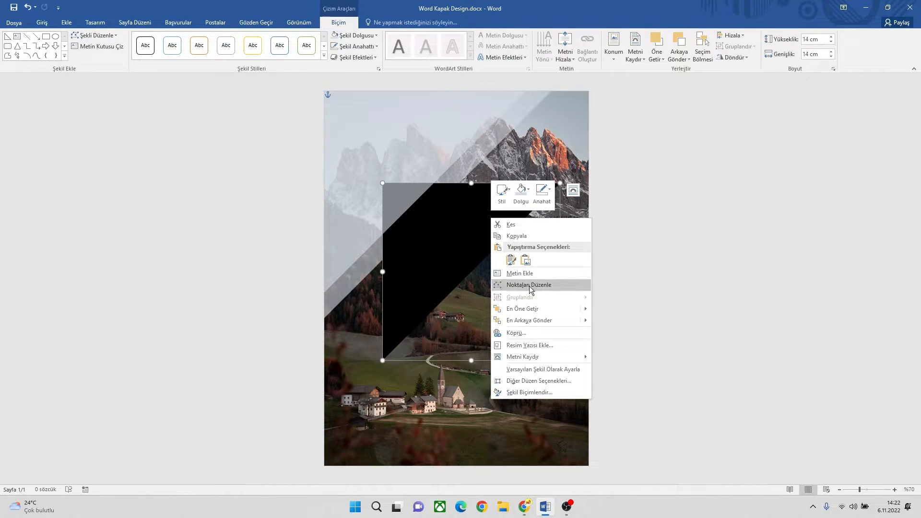
left_click(532, 313)
left_click_drag(422, 222, 370, 132)
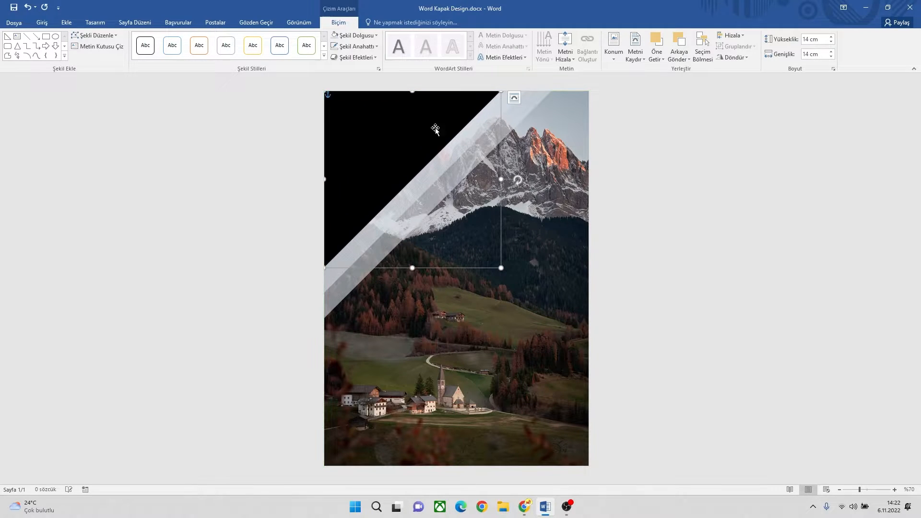
left_click(559, 198)
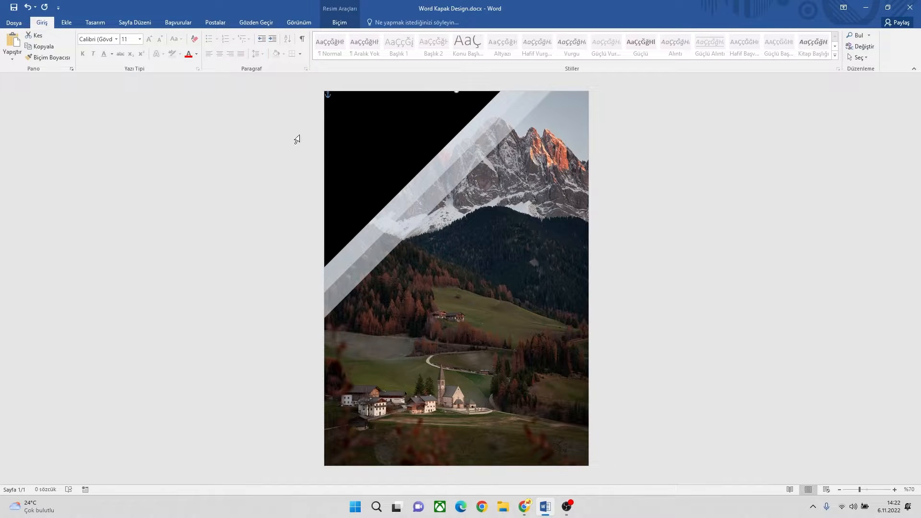
Step: Draw a thin horizontal rectangle about 20.24 cm wide and 0.68 cm high across the page, just below the triangles
left_click(67, 23)
left_click(154, 46)
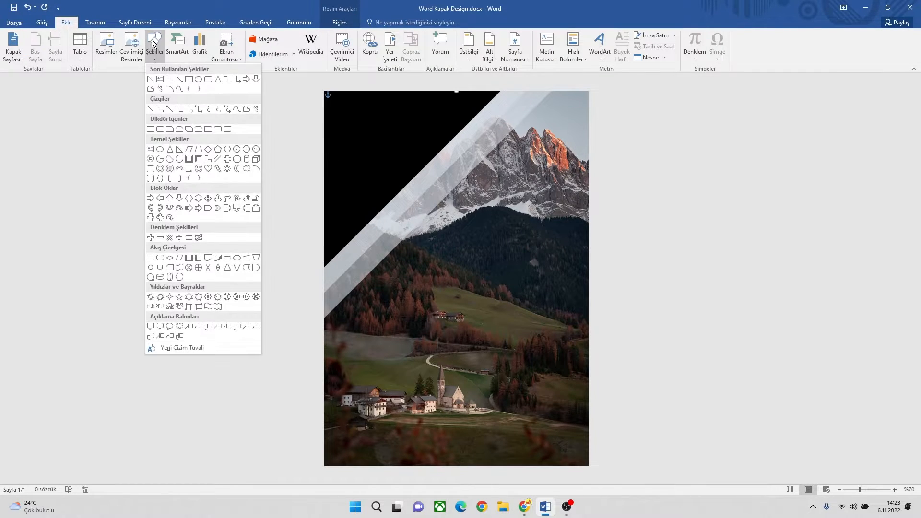
left_click(189, 80)
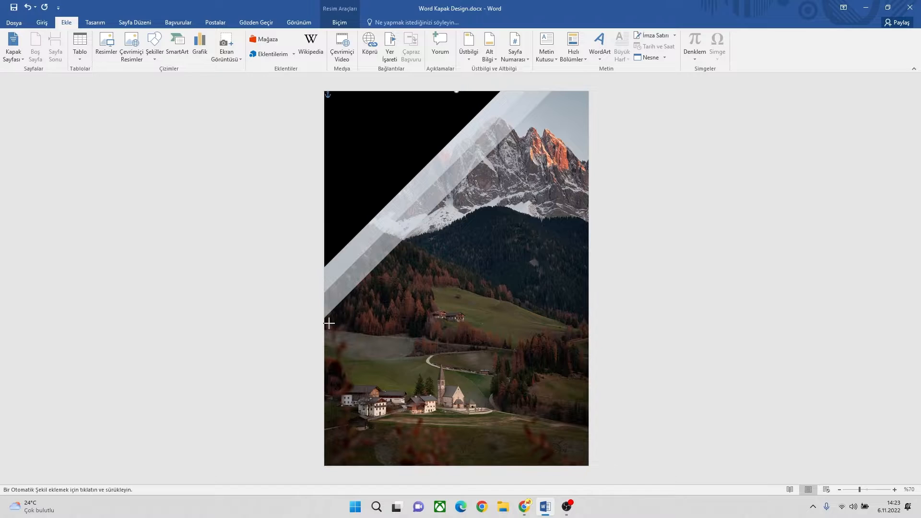
left_click_drag(330, 323, 585, 331)
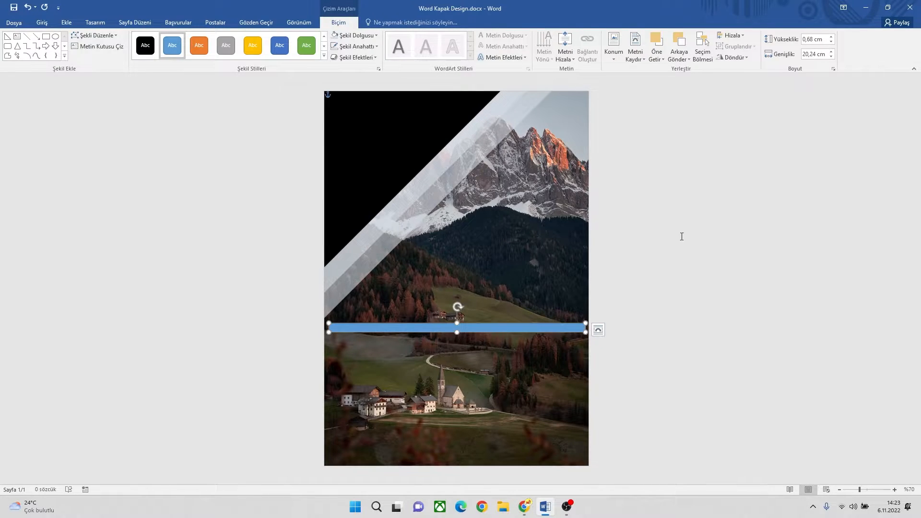
Step: Set the thin rectangle's height to 0.5 cm and width to 20 cm, and remove its outline
left_click(831, 42)
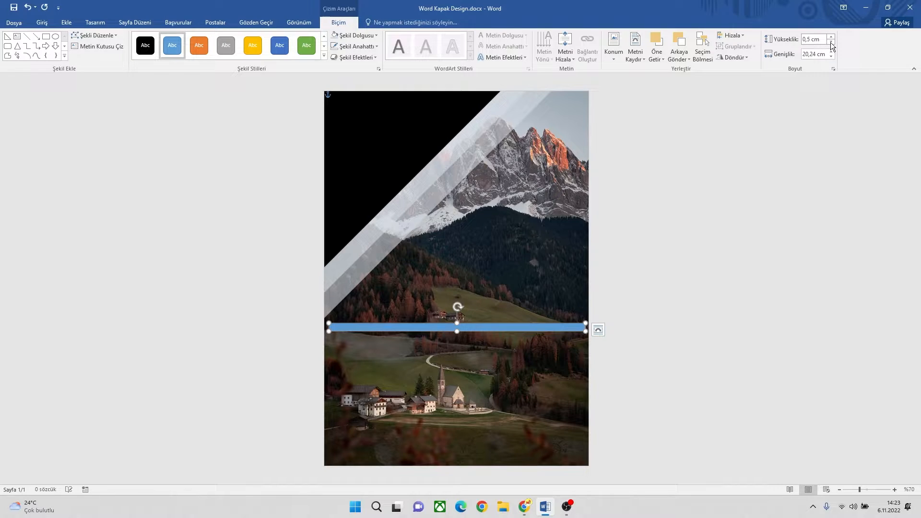
left_click(832, 57)
left_click(832, 56)
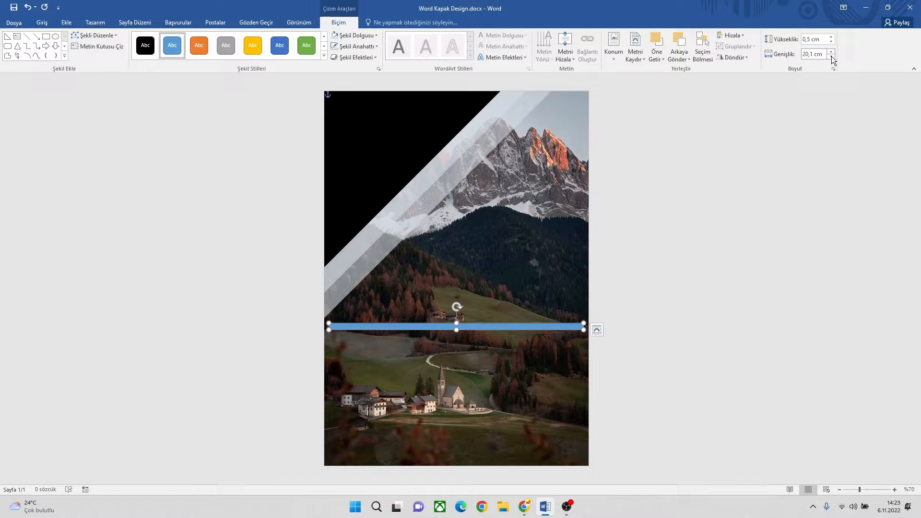
left_click(832, 56)
left_click(356, 46)
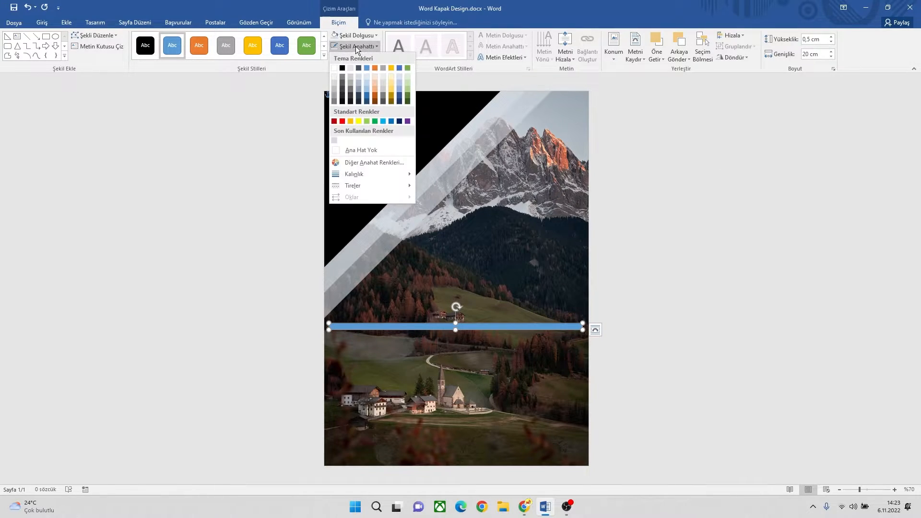
left_click(364, 153)
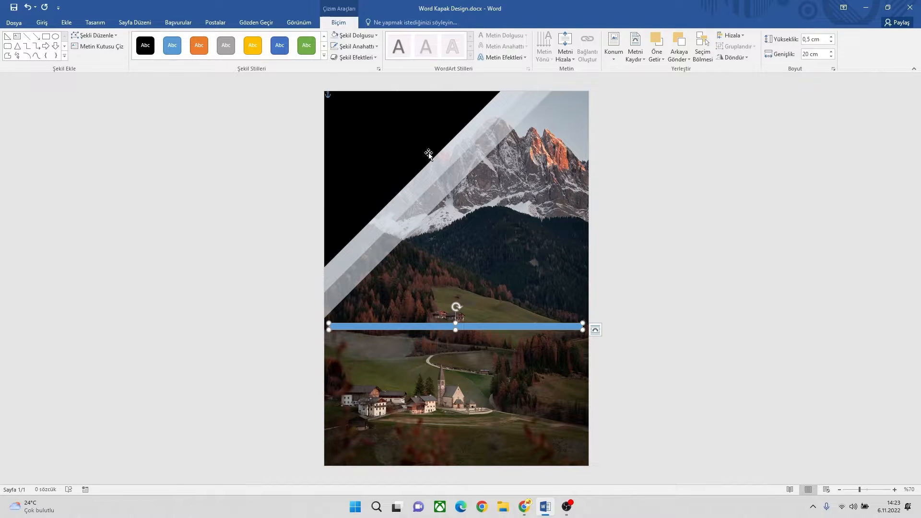
Step: Give the thin rectangle a gradient fill and make the first gradient stop the standard purple
left_click(350, 35)
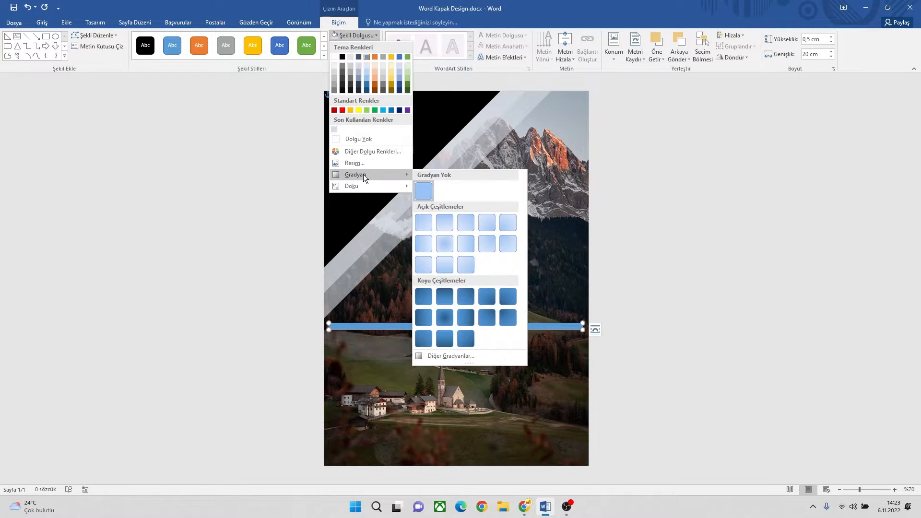
mouse_move(362, 174)
left_click(454, 356)
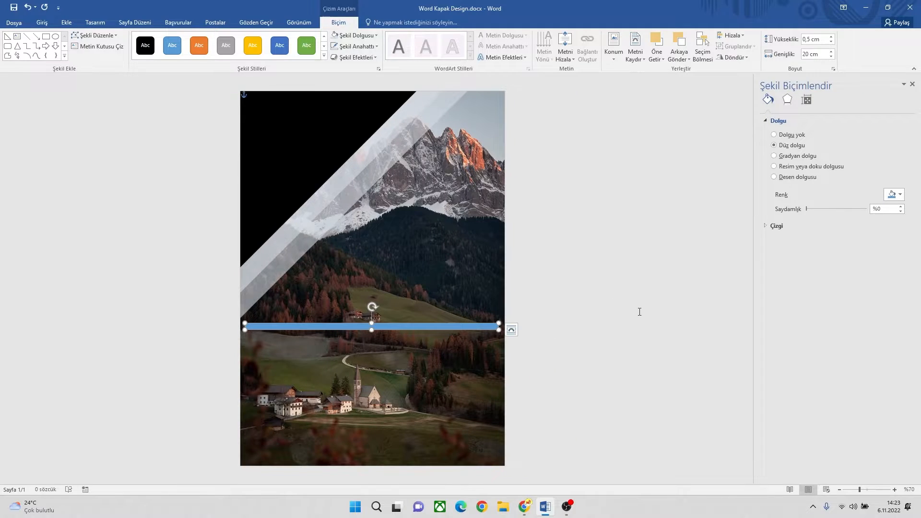
left_click(796, 159)
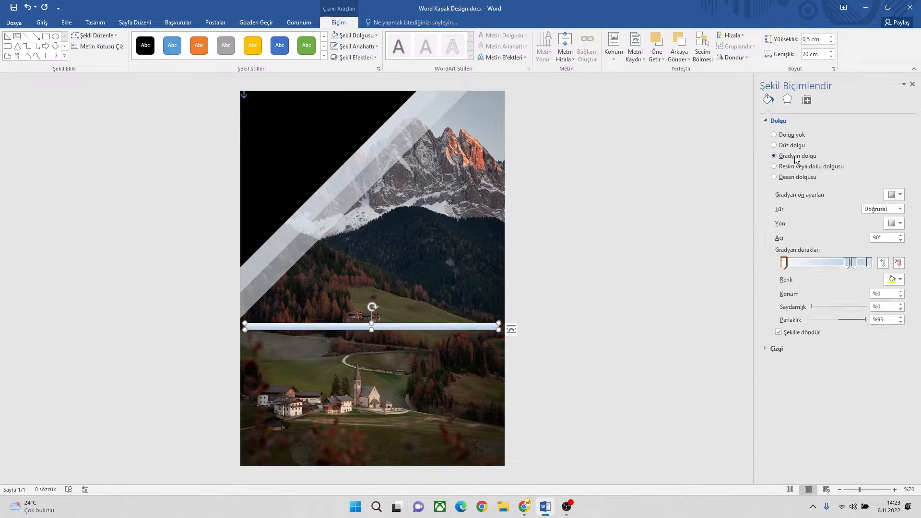
left_click(785, 265)
left_click(895, 279)
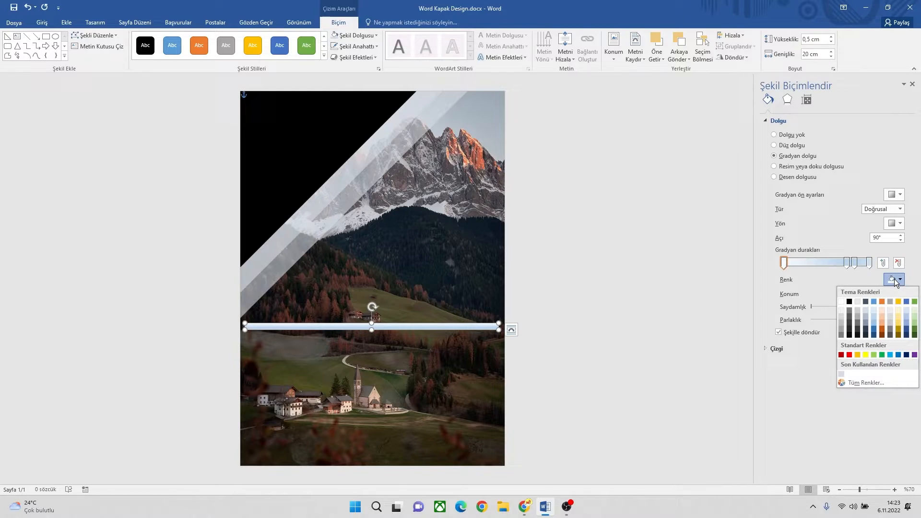
left_click(915, 358)
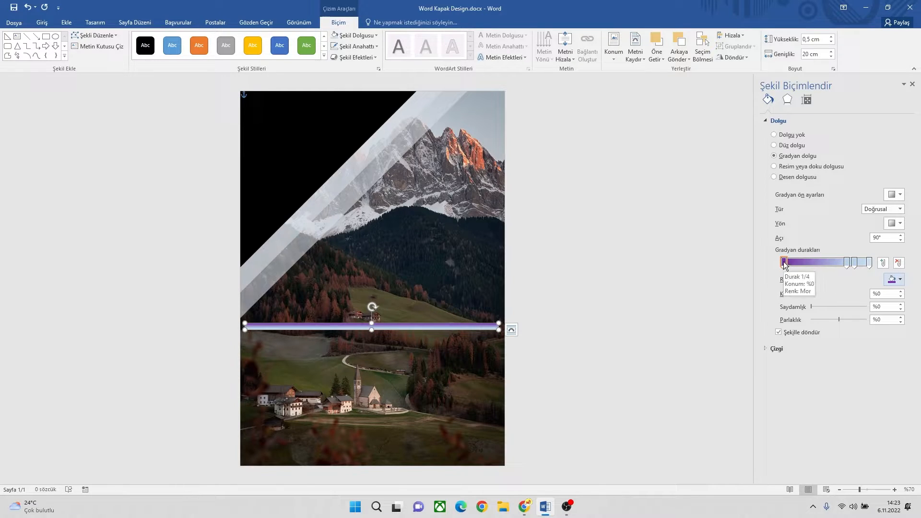
Step: Change the first gradient stop to a custom pinkish red with red 230, green 0 and a lower blue value
left_click(895, 280)
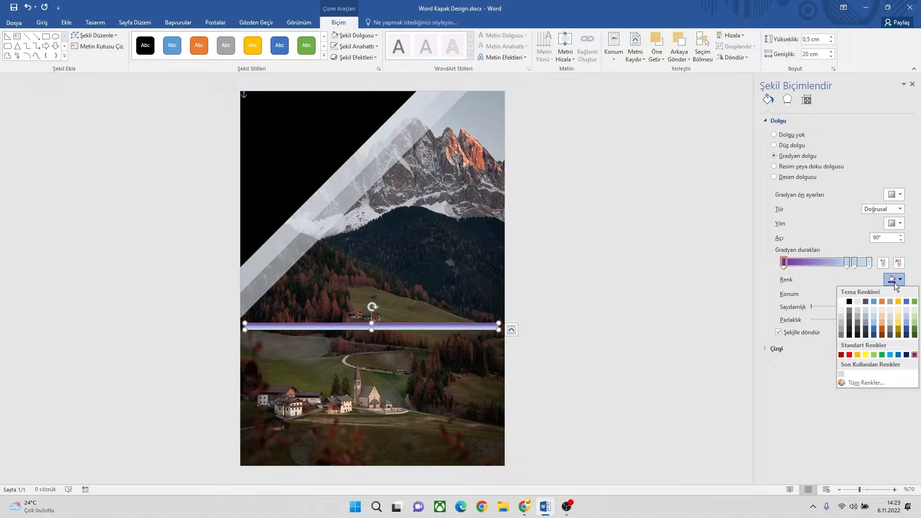
left_click(862, 384)
double_click(178, 256)
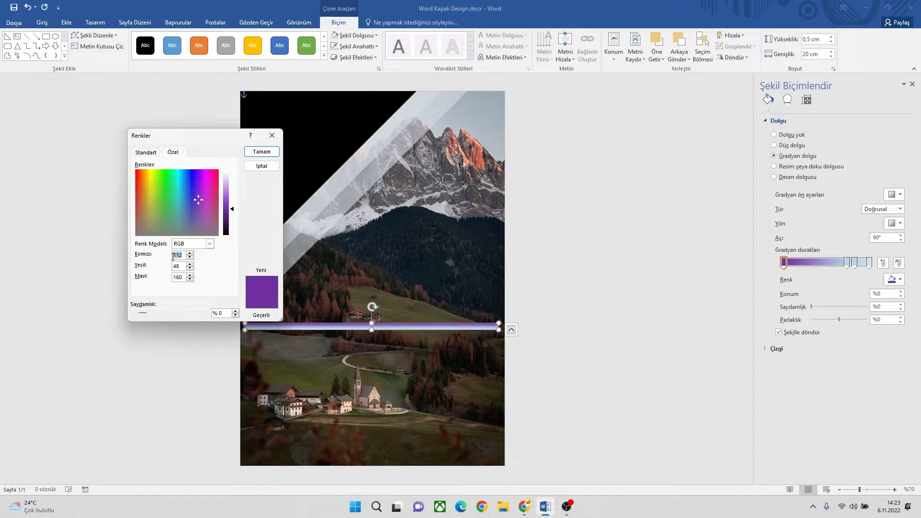
type("2")
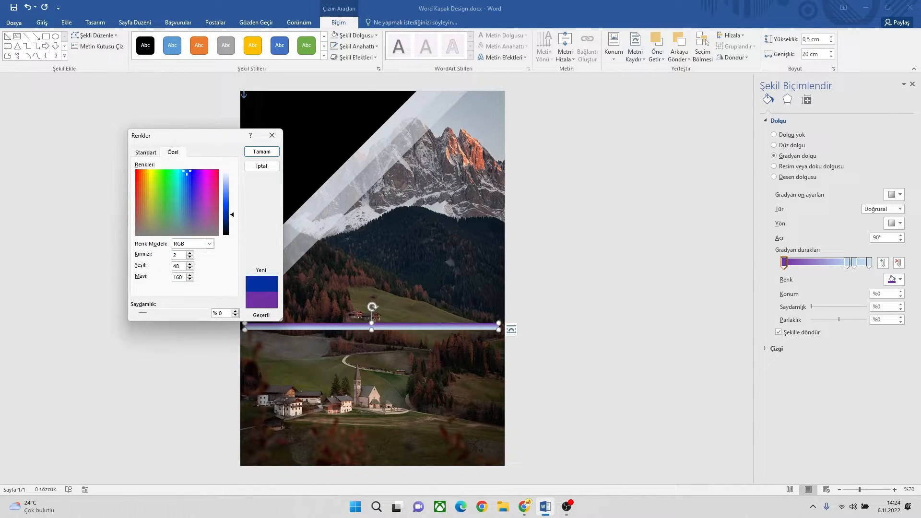
type("30")
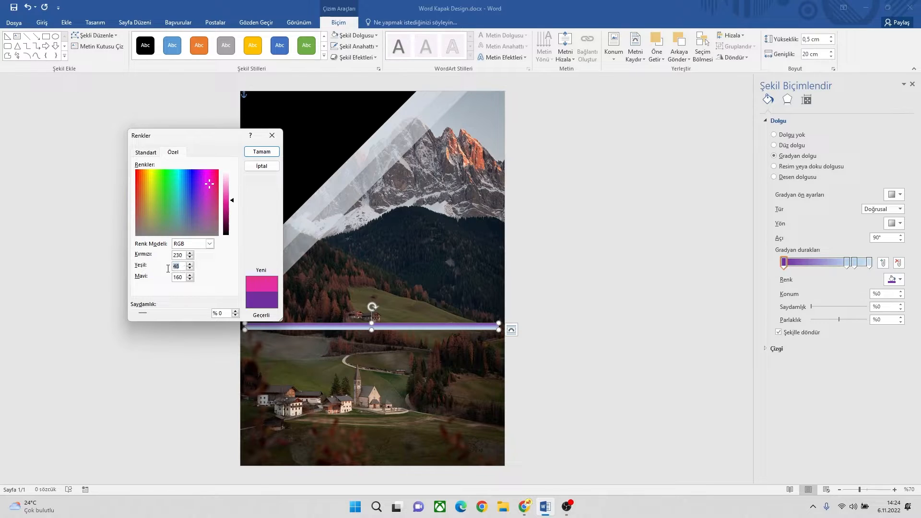
type("0")
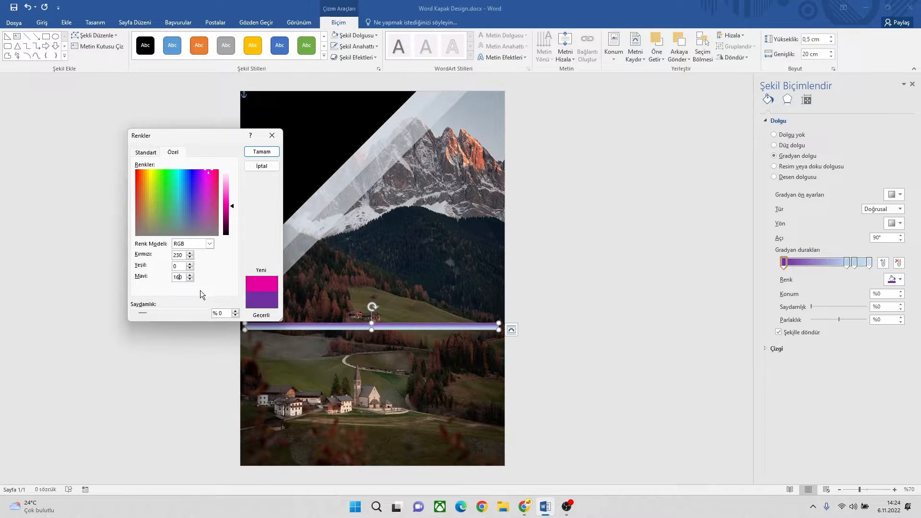
key("BackSpace")
type("0")
left_click(262, 152)
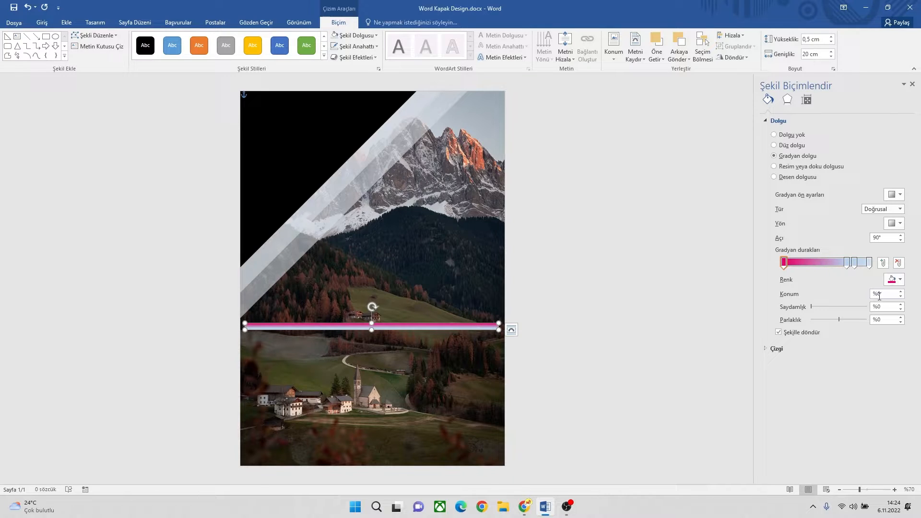
Step: Make the gradient radial, and set its second stop to position 25% with the standard purple colour
left_click(884, 210)
left_click(881, 229)
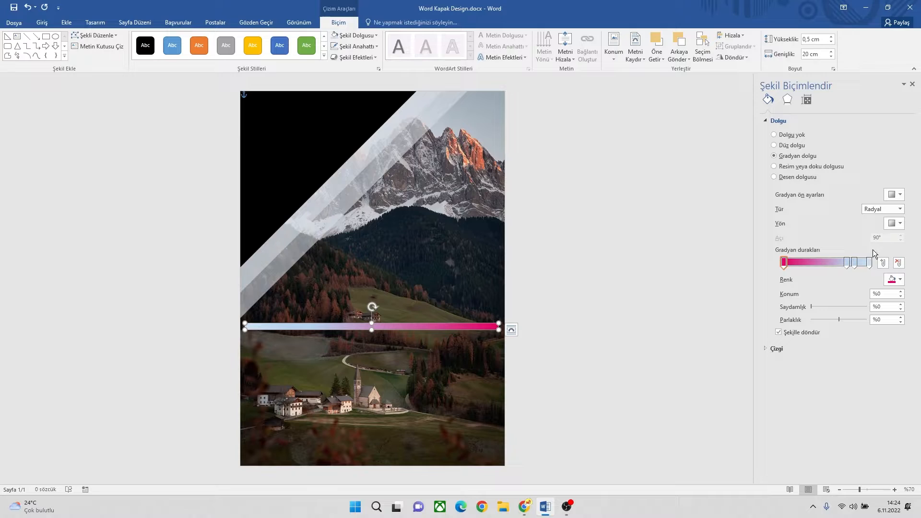
left_click(847, 263)
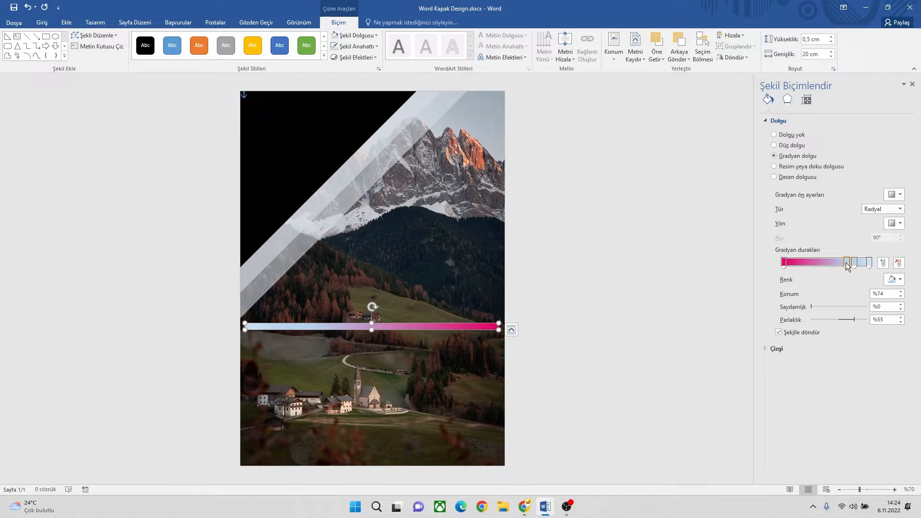
double_click(884, 294)
type("25")
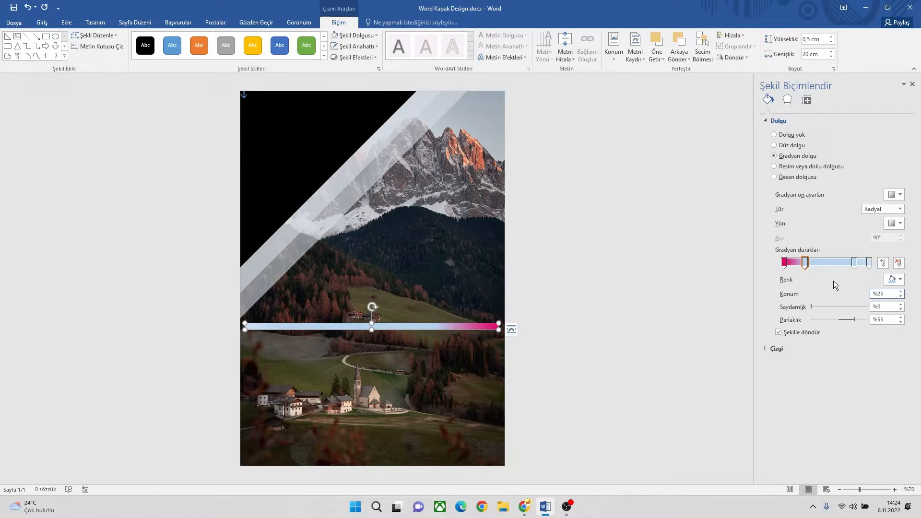
left_click(895, 281)
left_click(915, 355)
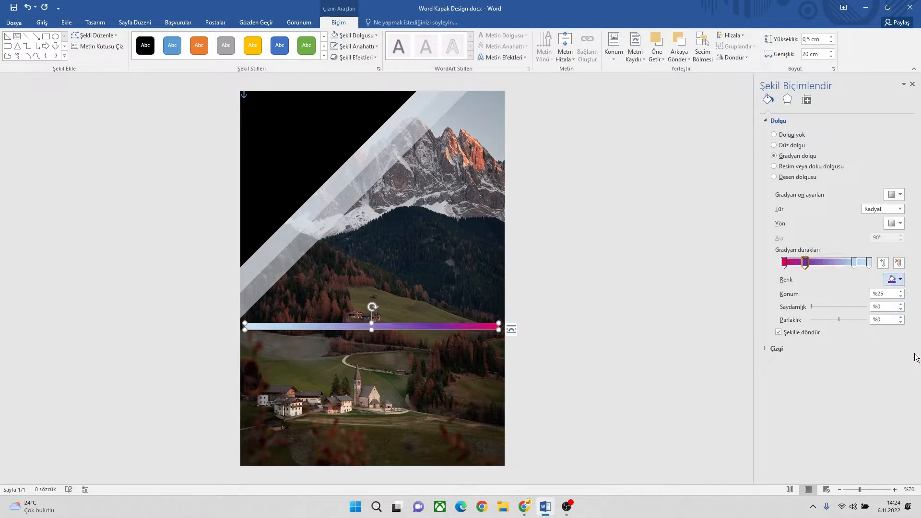
Step: Add a middle gradient stop to the bar at position 50% and colour it the standard orange
left_click(856, 264)
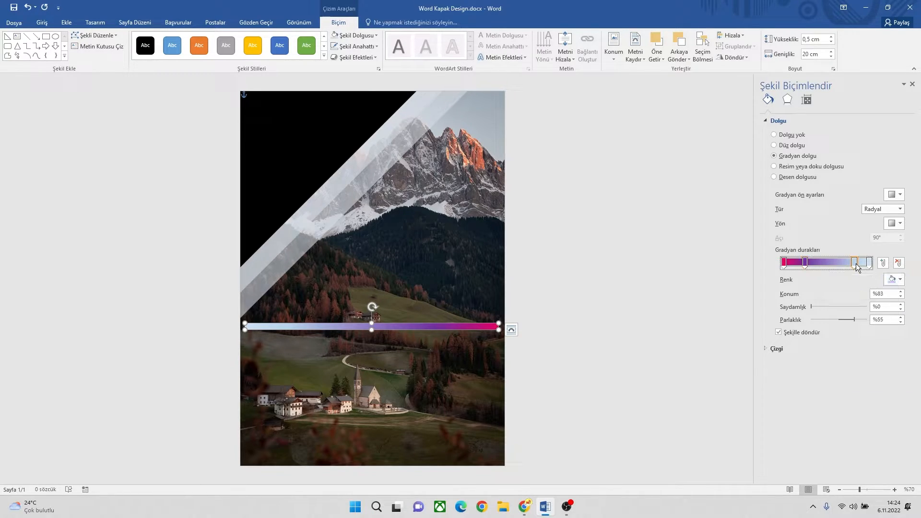
left_click(835, 263)
left_click(884, 294)
key("BackSpace")
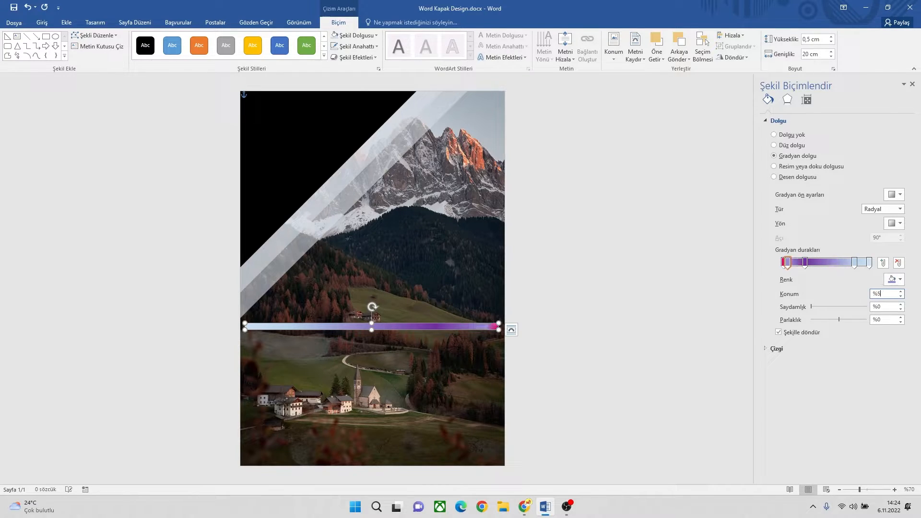
type("0")
left_click(893, 280)
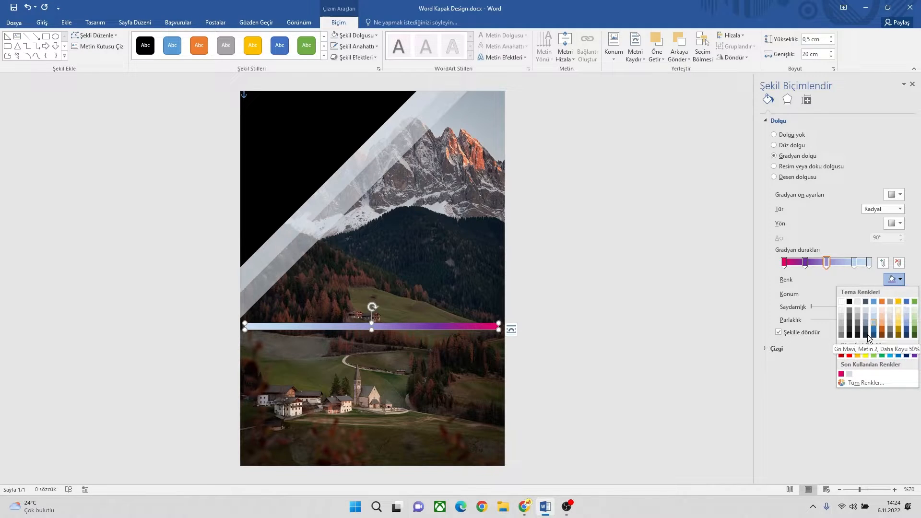
left_click(863, 355)
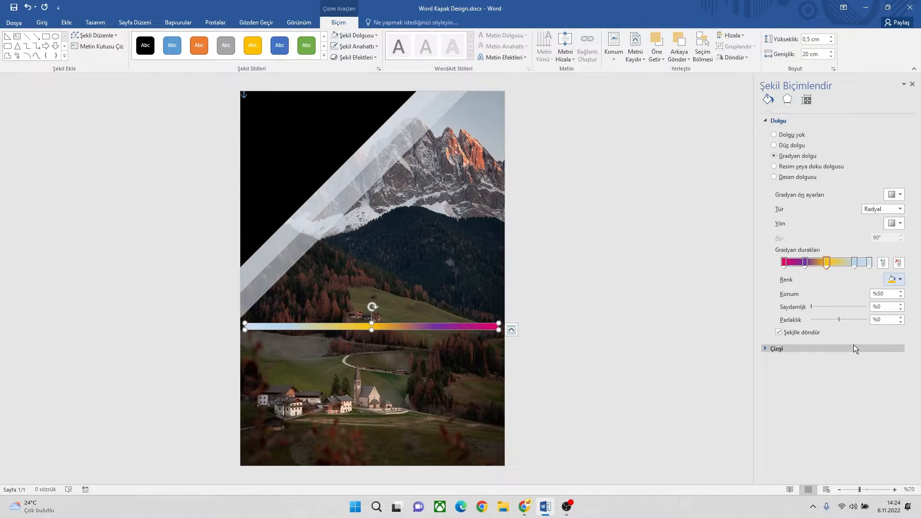
Step: Set the bar's fourth gradient stop to position 75% with the standard purple colour
left_click(855, 263)
double_click(884, 298)
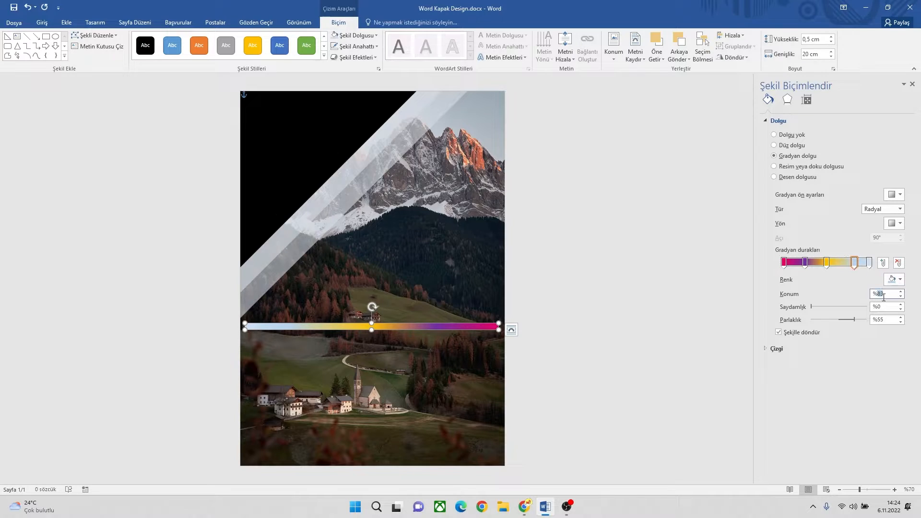
type("75")
key("Return")
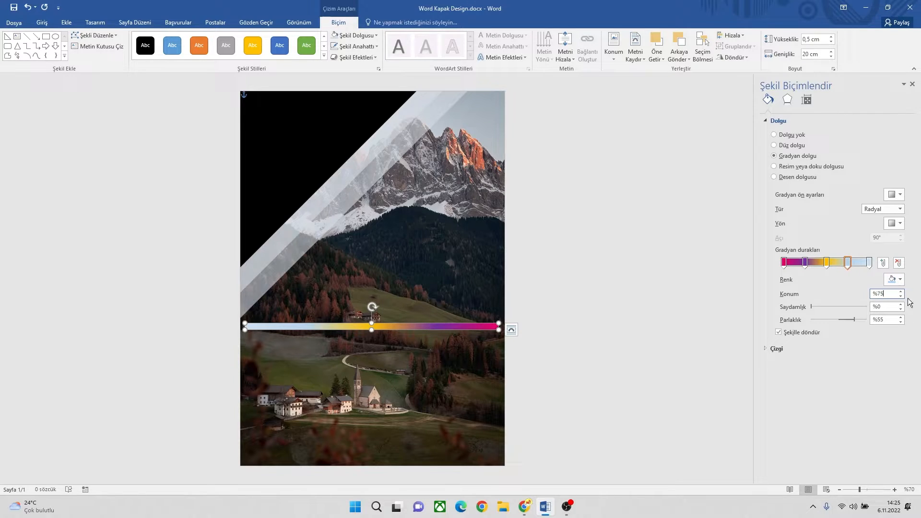
left_click(896, 280)
left_click(915, 355)
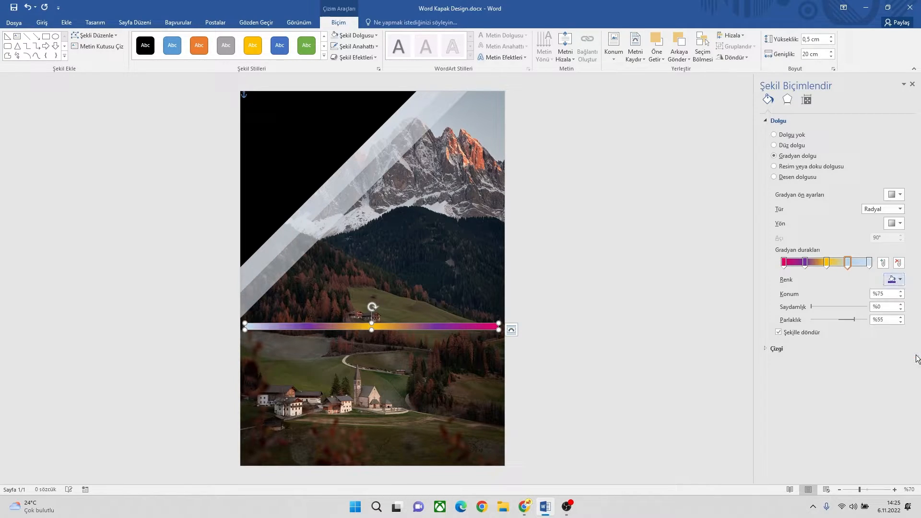
Step: Colour the bar's last gradient stop with the recently used pinkish red
left_click(870, 263)
left_click(896, 280)
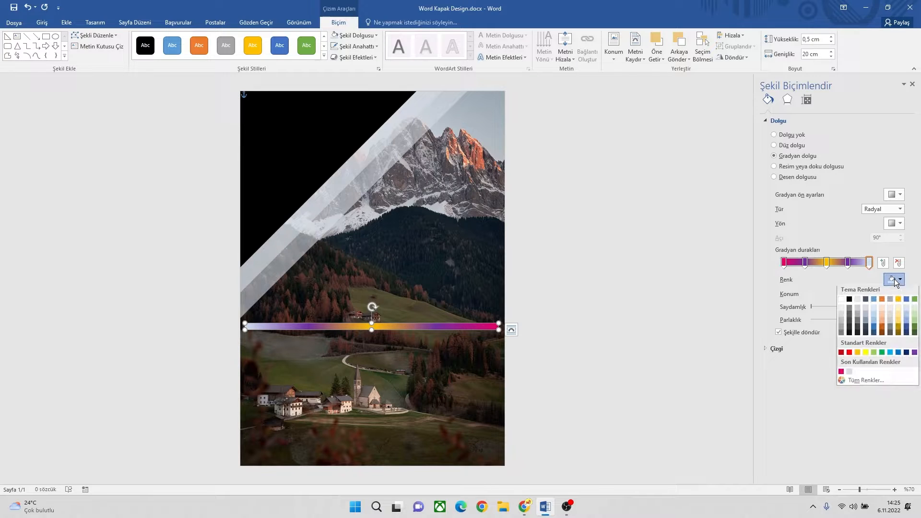
left_click(842, 374)
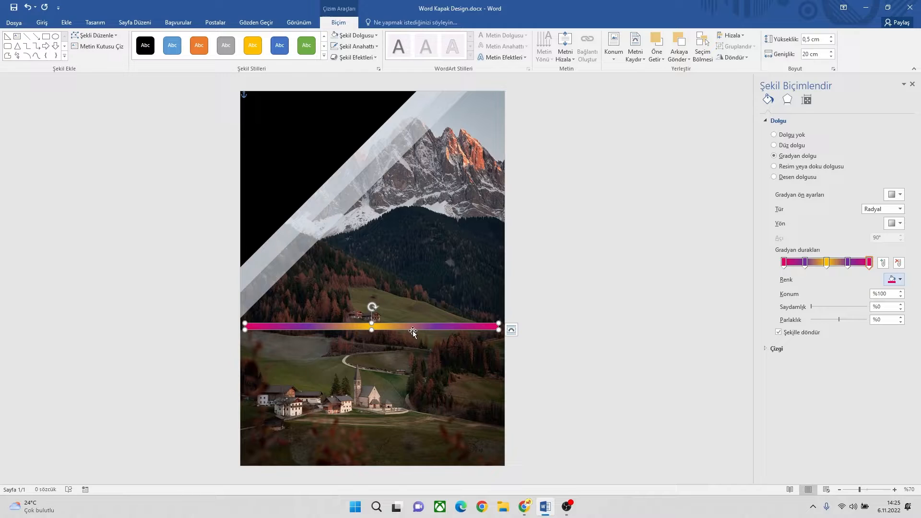
Step: Move the gradient bar up the page and rotate it parallel to the corner triangles' diagonal edges
left_click_drag(414, 328, 415, 232)
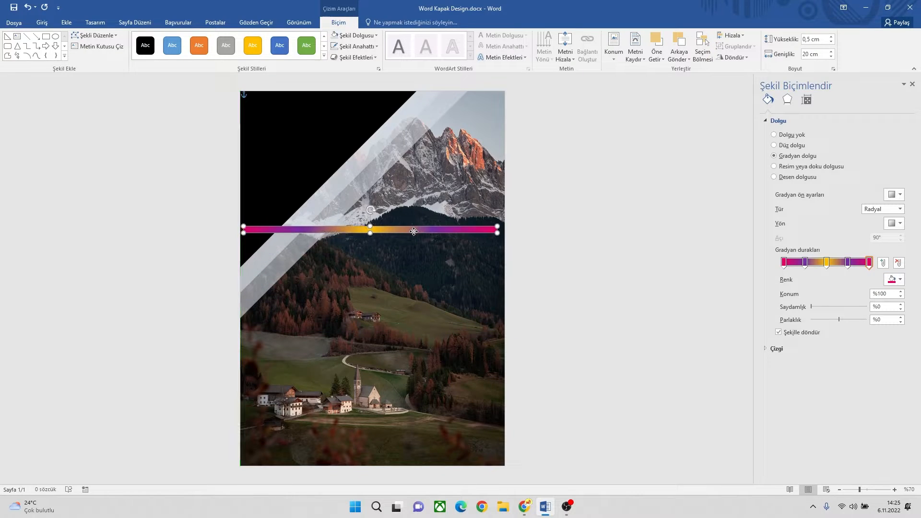
left_click(357, 46)
left_click(366, 149)
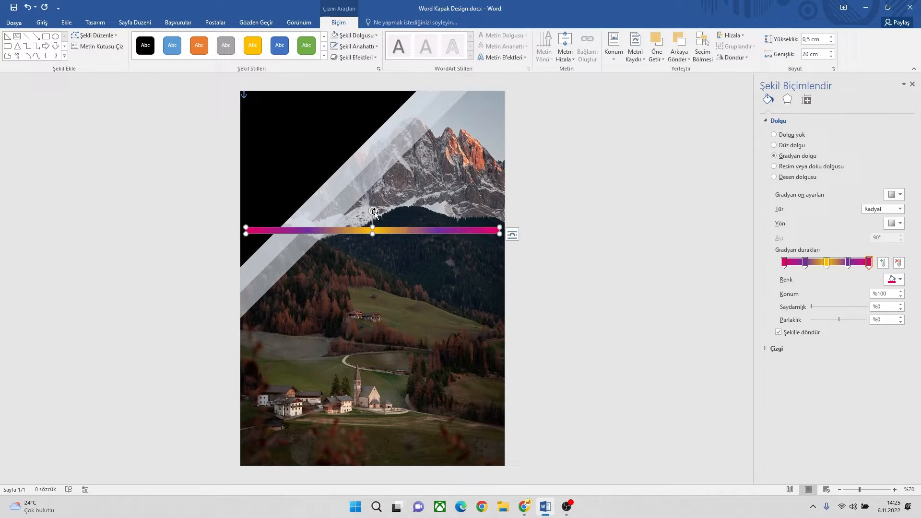
left_click_drag(374, 211, 355, 209)
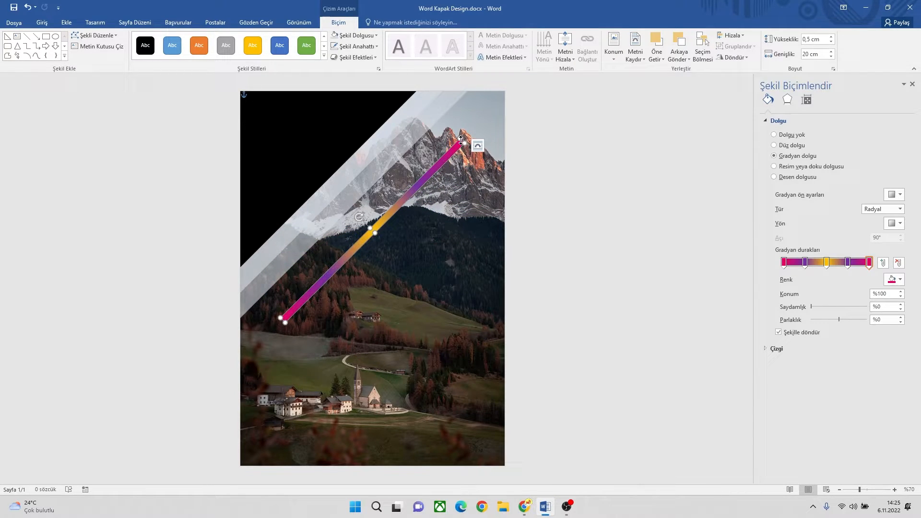
Step: Resize the diagonal bar to 28.3 cm wide and 0.5 cm high, and lay it along the black triangle's edge
left_click_drag(466, 142, 500, 95)
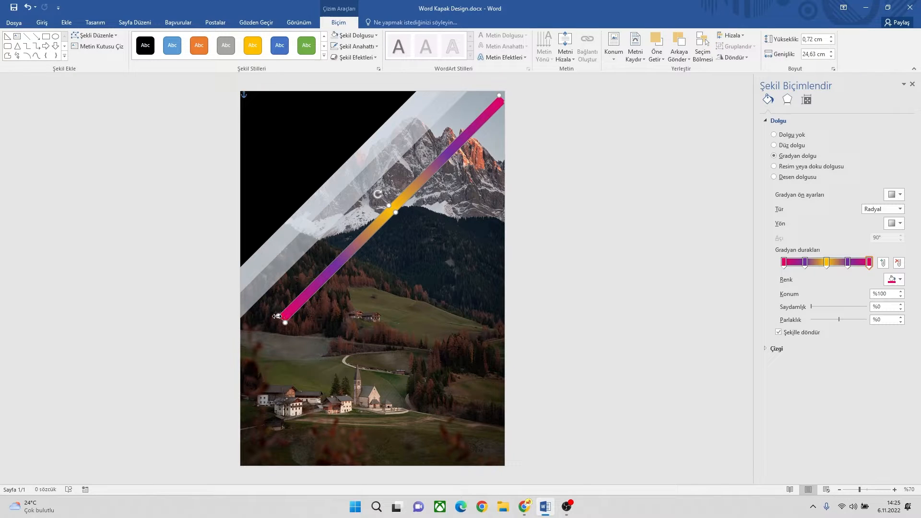
left_click_drag(278, 316, 249, 349)
left_click(831, 52)
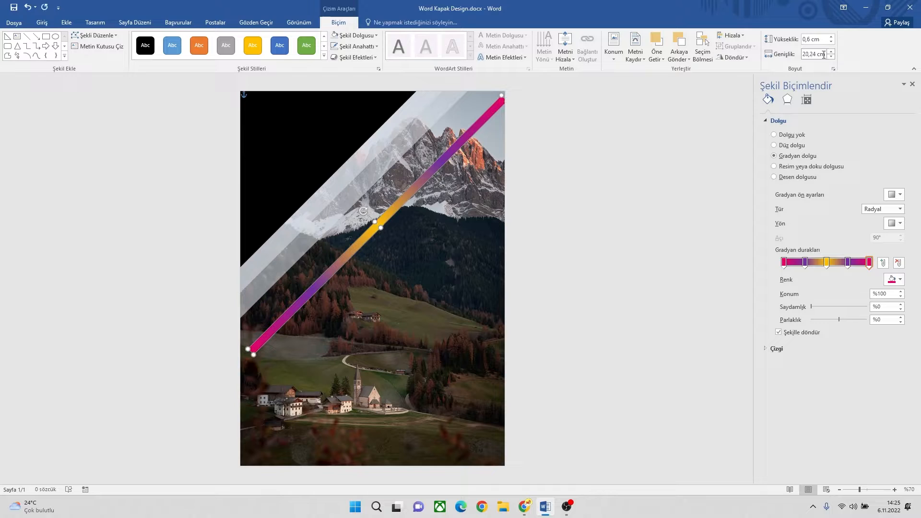
left_click(831, 42)
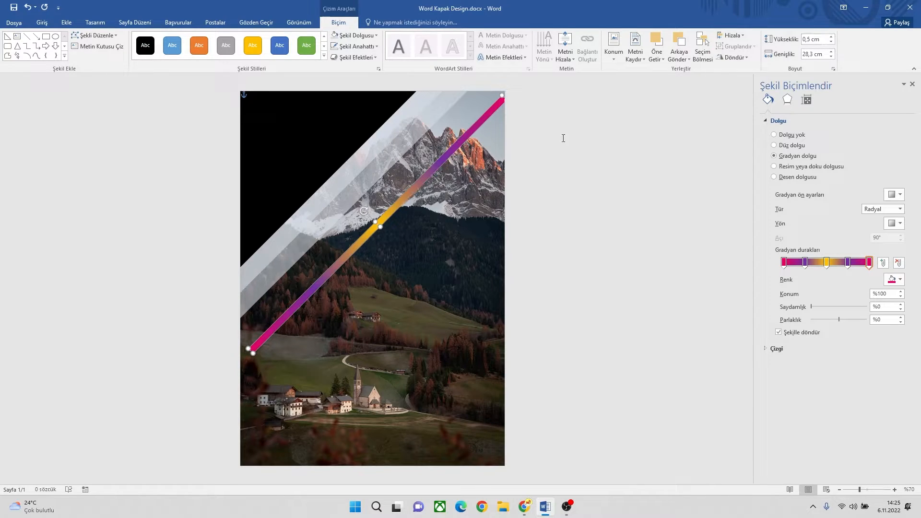
left_click_drag(414, 192, 365, 144)
Step: Select the black triangle, both translucent triangles and the gradient bar, and group them
left_click(301, 97)
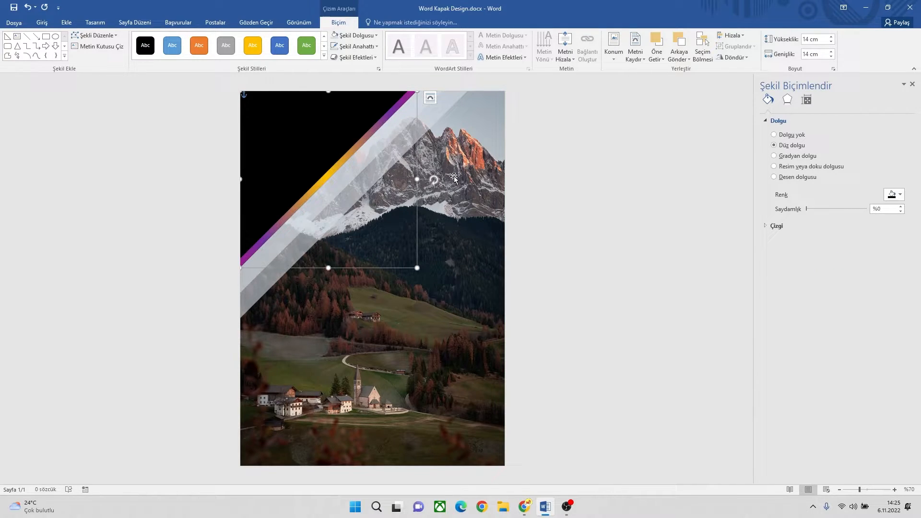
left_click(434, 110)
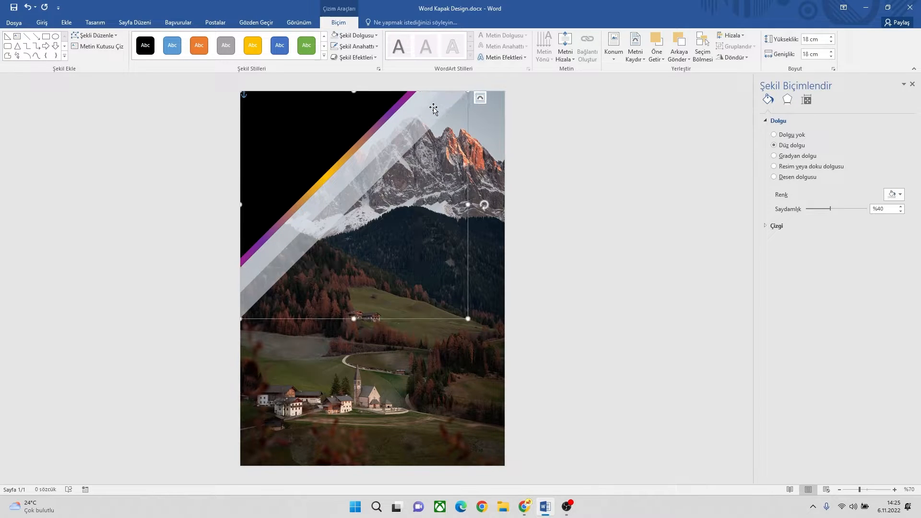
left_click(426, 104, "shift")
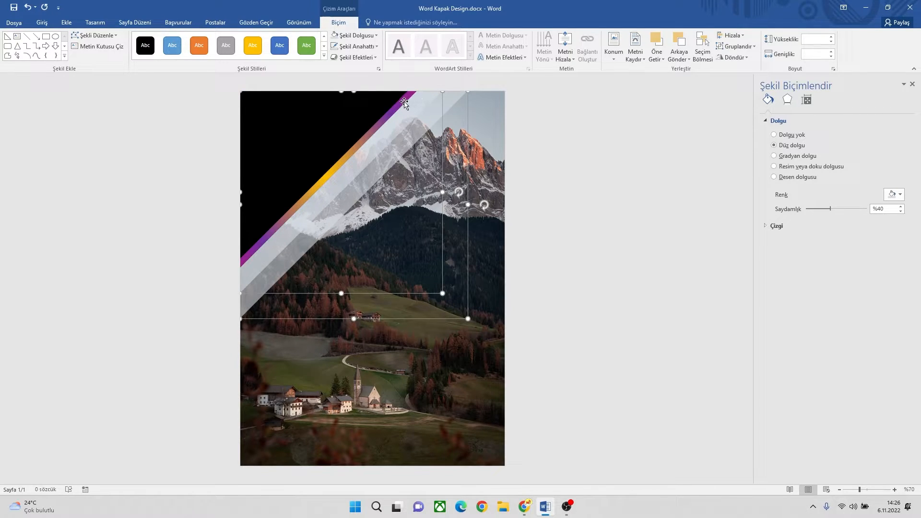
left_click(384, 103, "shift")
left_click(402, 102, "shift")
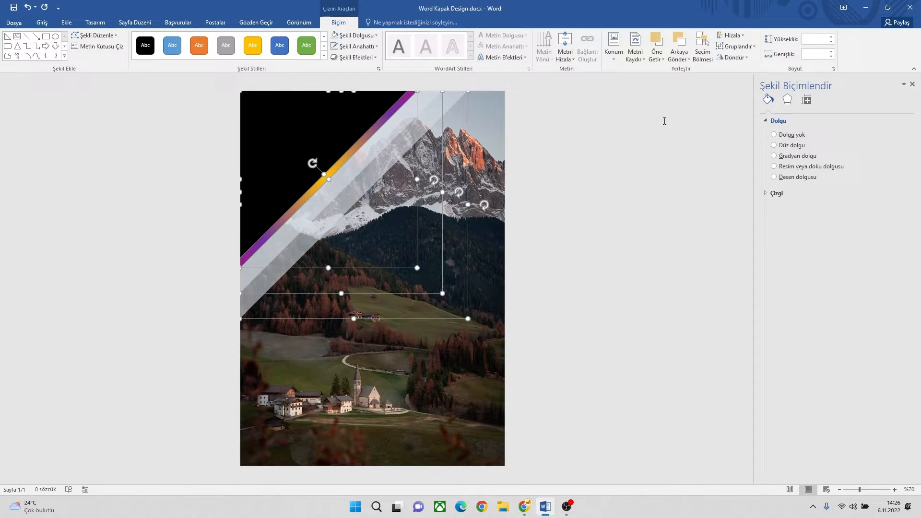
left_click(731, 36)
left_click(729, 38)
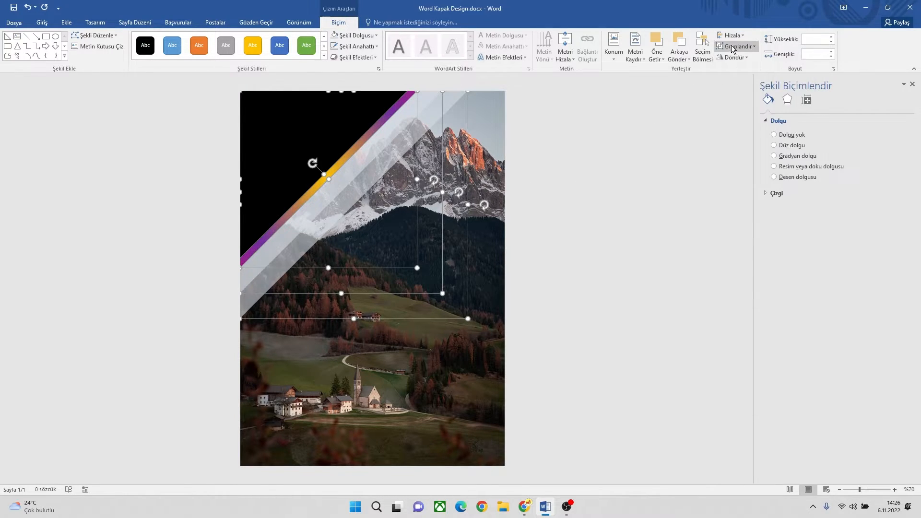
left_click(736, 47)
left_click(742, 59)
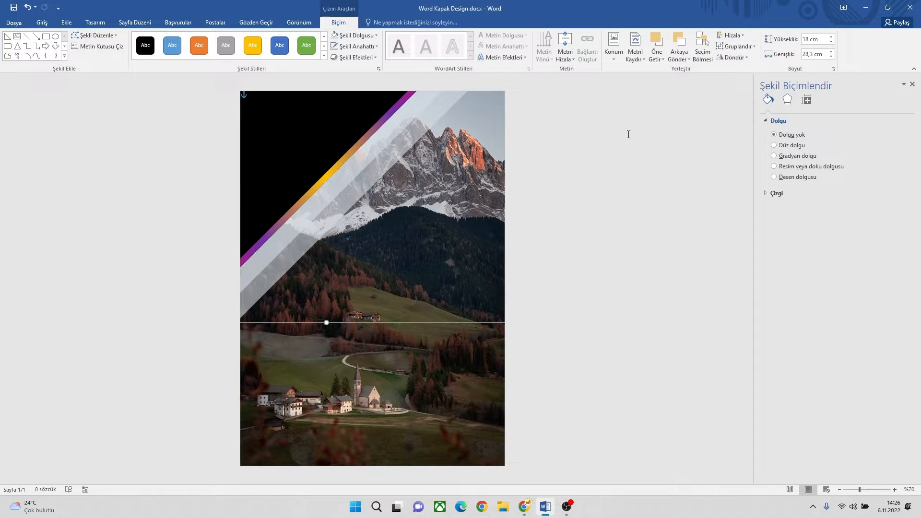
Step: Copy the grouped corner design and paste a duplicate of it, keeping the source formatting
right_click(327, 135)
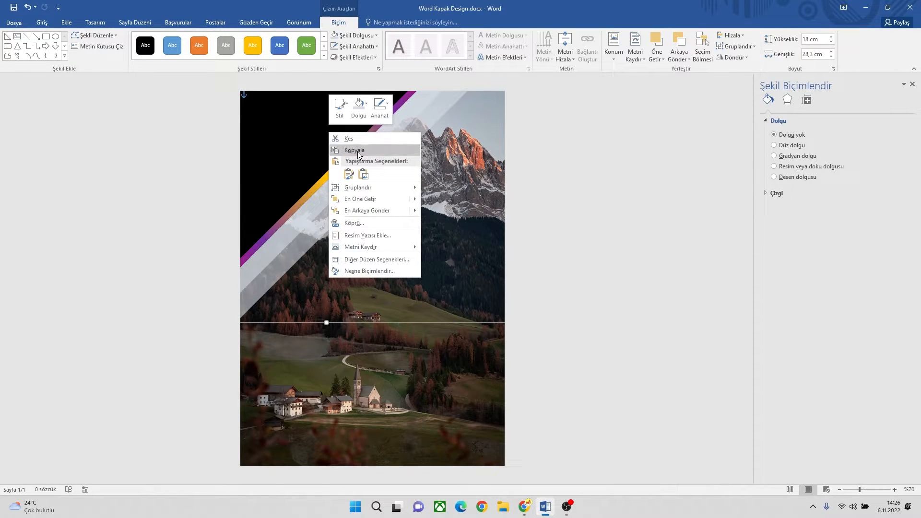
left_click(357, 153)
right_click(335, 139)
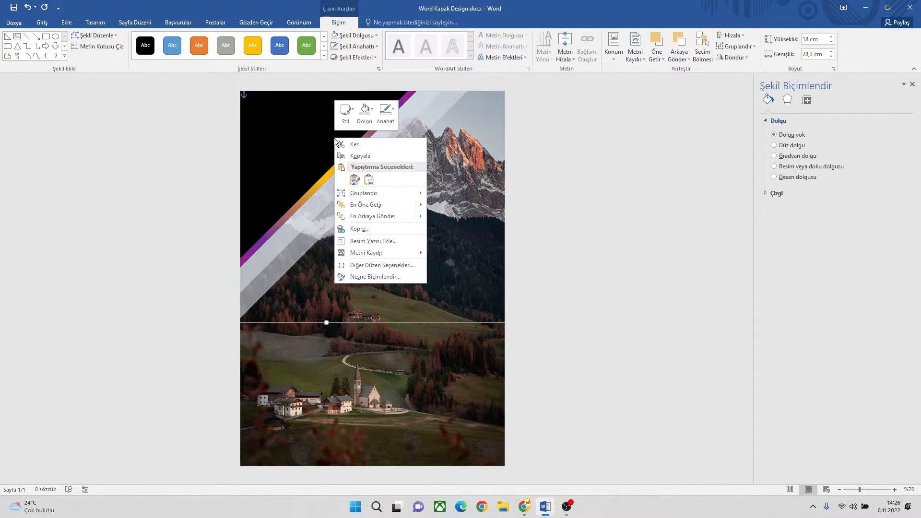
left_click(355, 181)
Step: Rotate the duplicated group by 180 degrees and fit it into the page's lower right corner
left_click_drag(336, 174, 358, 227)
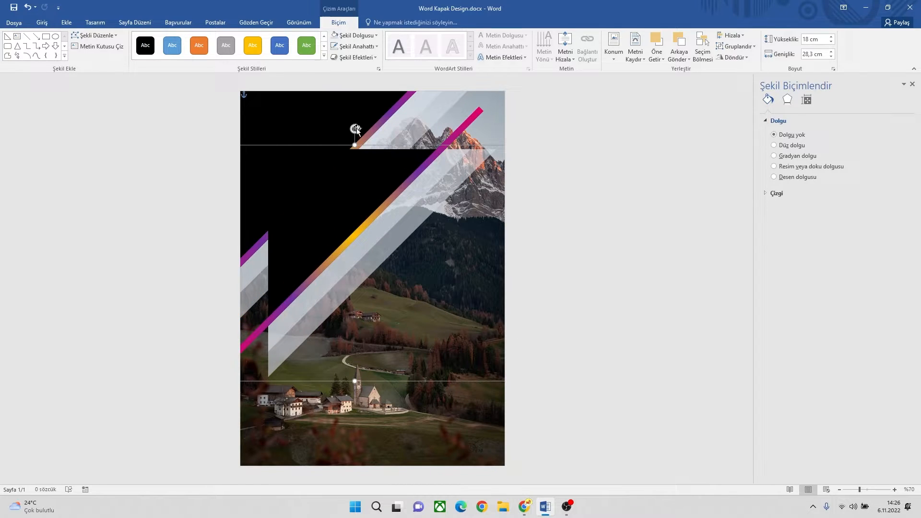
left_click_drag(356, 128, 345, 330)
left_click_drag(395, 300, 460, 389)
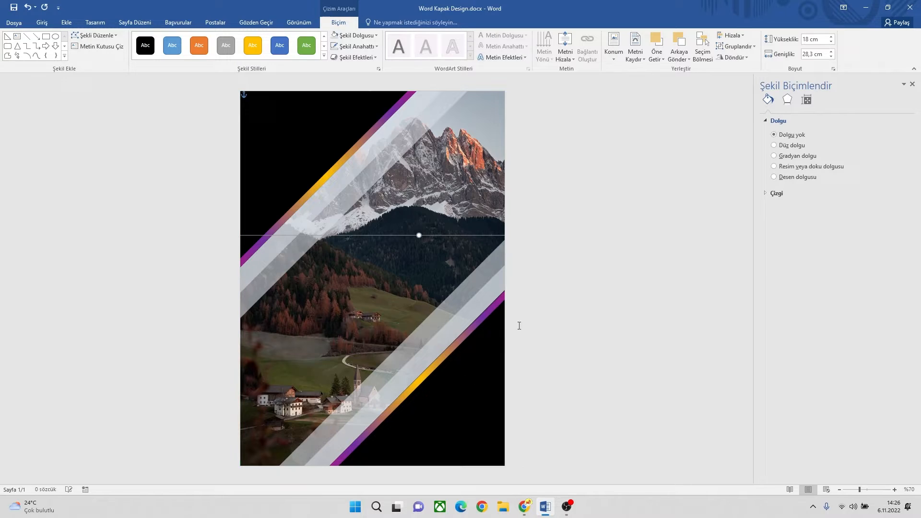
left_click(550, 233)
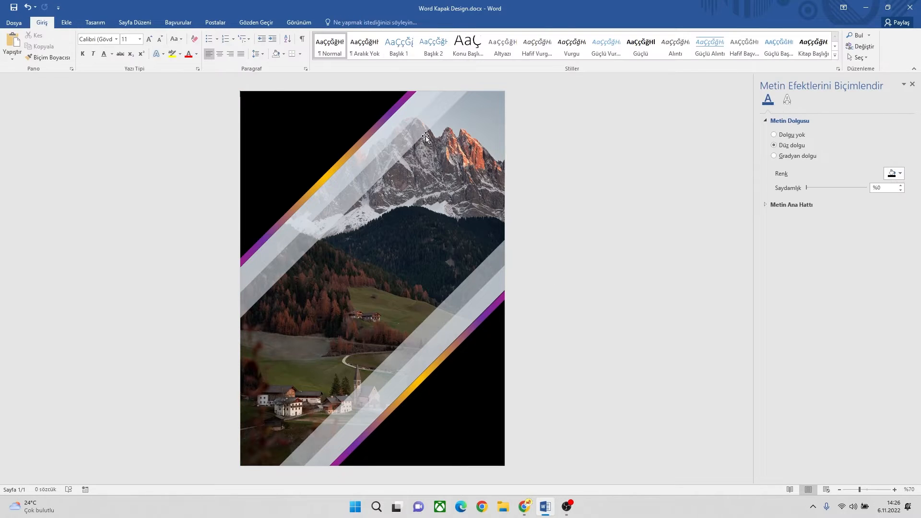
Step: Insert the picture logo.png from the desktop folder
left_click(66, 20)
left_click(111, 40)
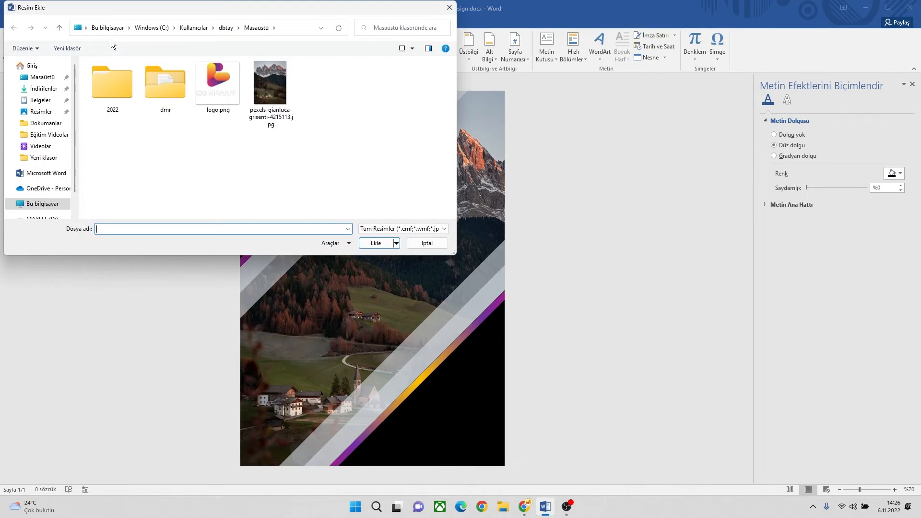
double_click(211, 86)
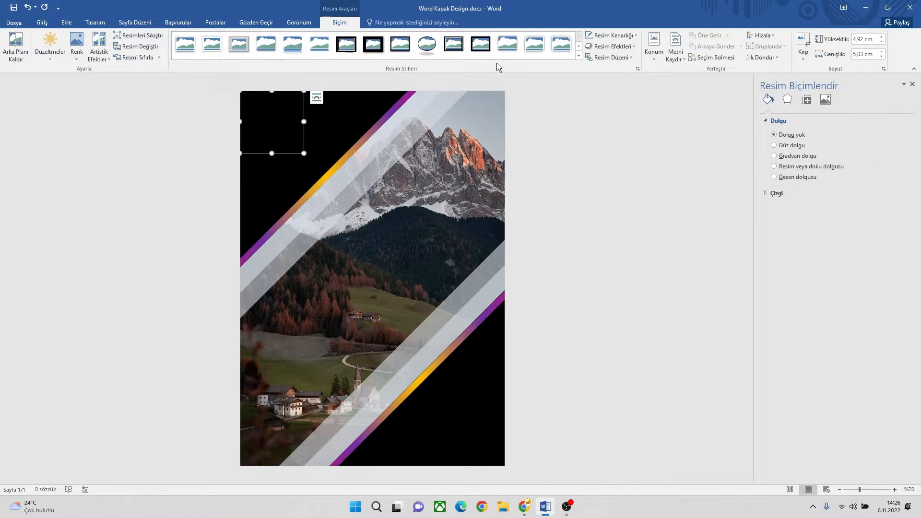
Step: Set the logo's text wrapping to in front of text and place it inside the upper left black triangle
left_click(316, 98)
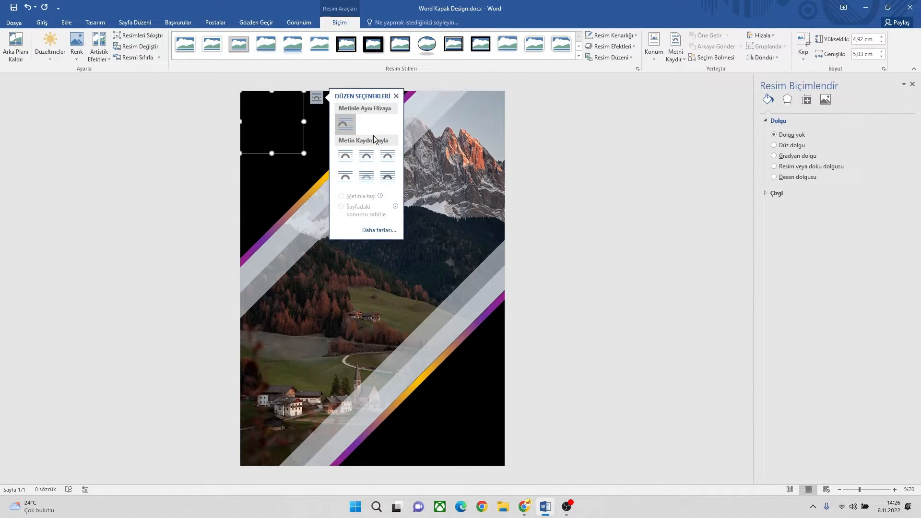
left_click(387, 177)
left_click_drag(264, 115, 278, 136)
left_click(405, 210)
left_click(378, 232)
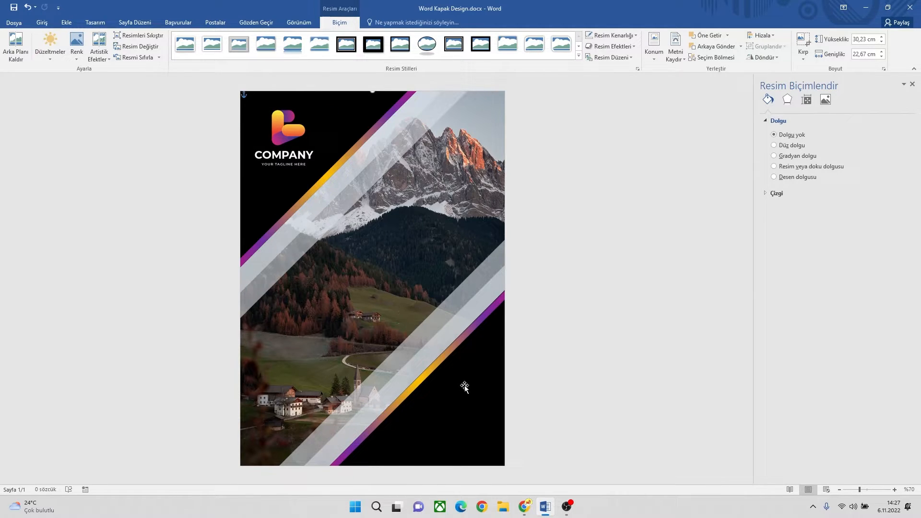
Step: Draw a text box about 1.8 cm high and 9.1 cm wide below the mountain peaks and enter "Yourname" in it
left_click(894, 490)
scroll(468, 432, "down", 1)
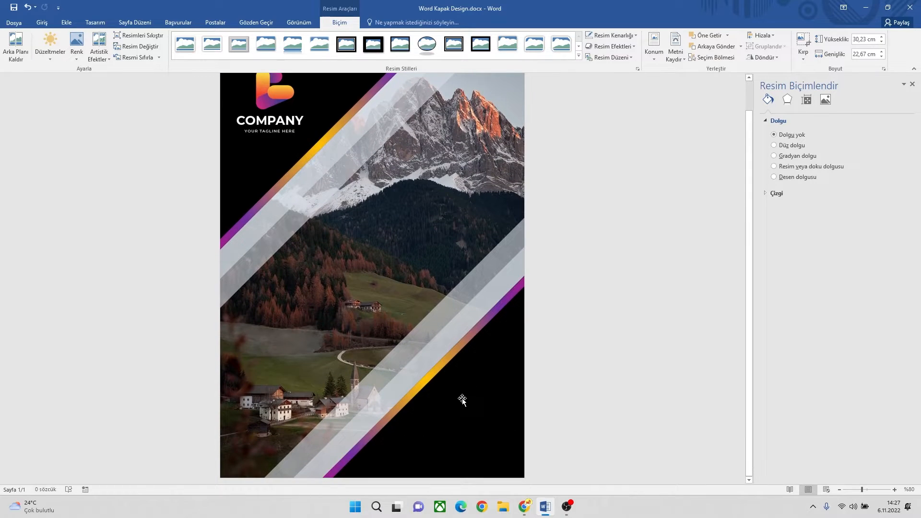
left_click(66, 23)
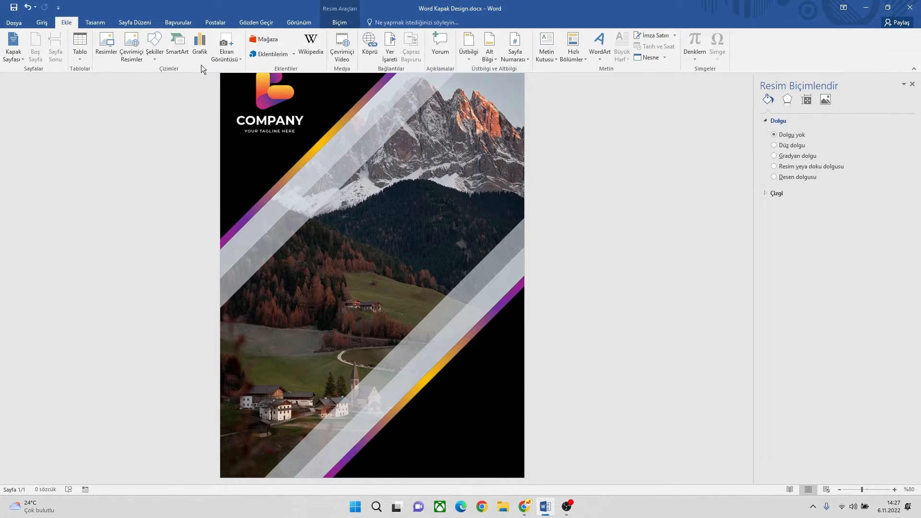
left_click(548, 45)
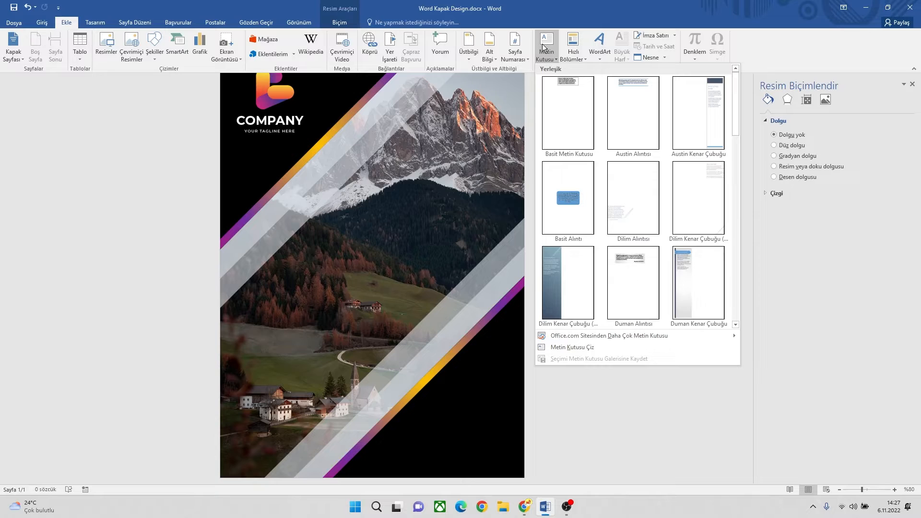
left_click(574, 347)
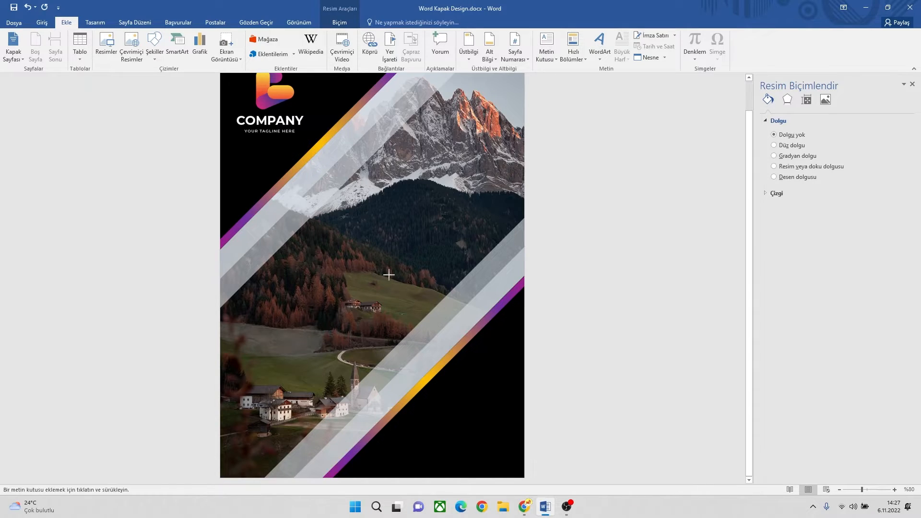
left_click_drag(326, 217, 458, 243)
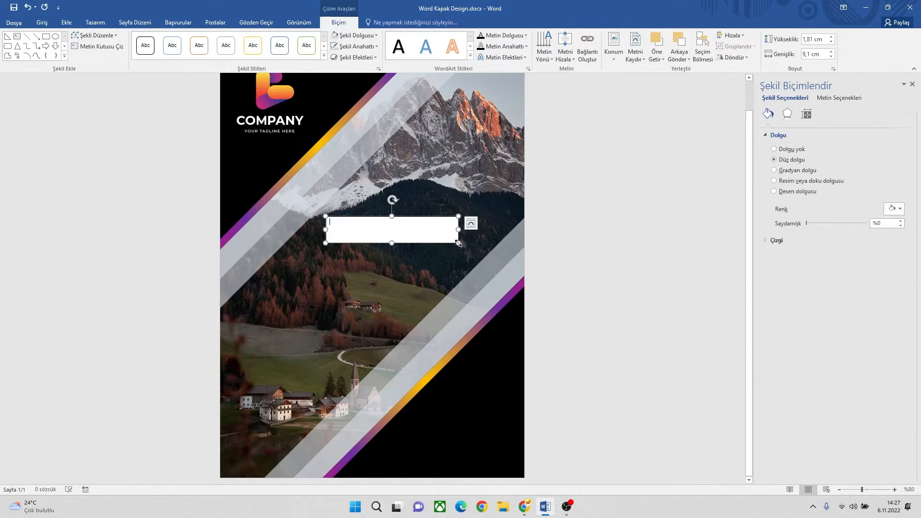
type("Yourname")
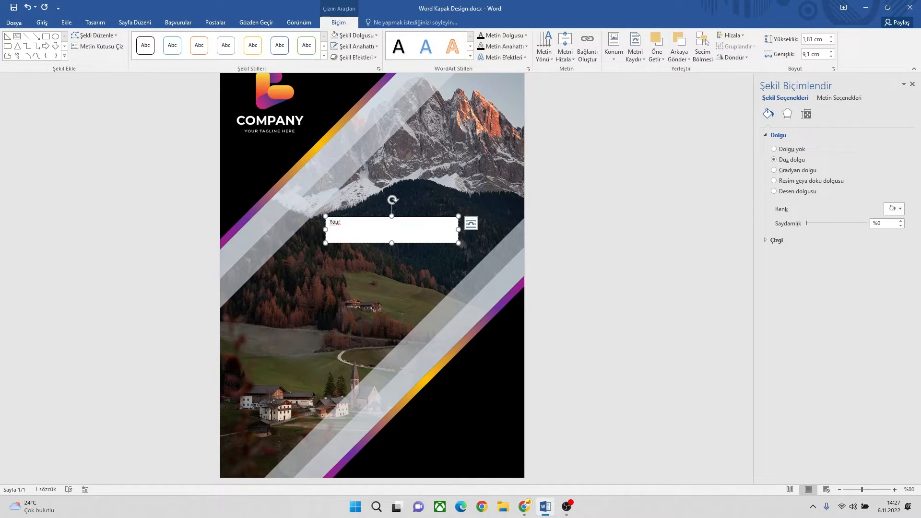
Step: Remove the fill and the outline from the "Yourname" text box
double_click(355, 223)
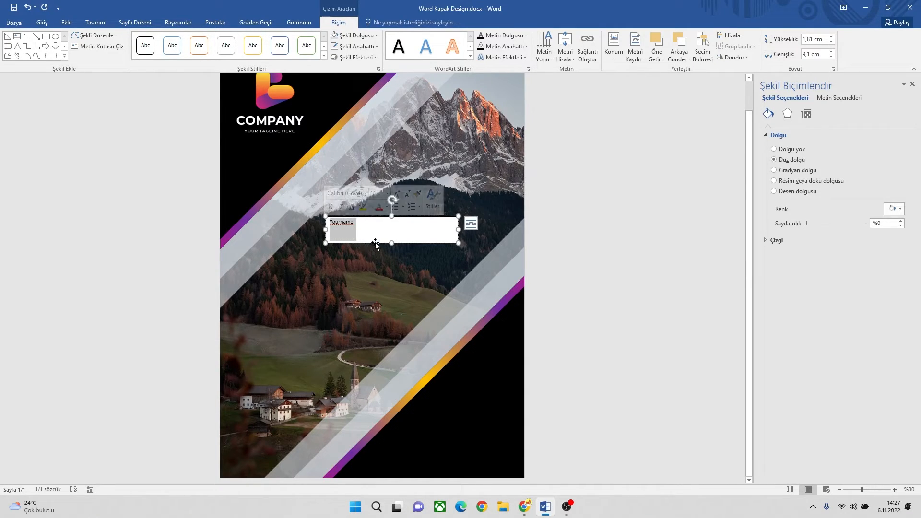
left_click(356, 35)
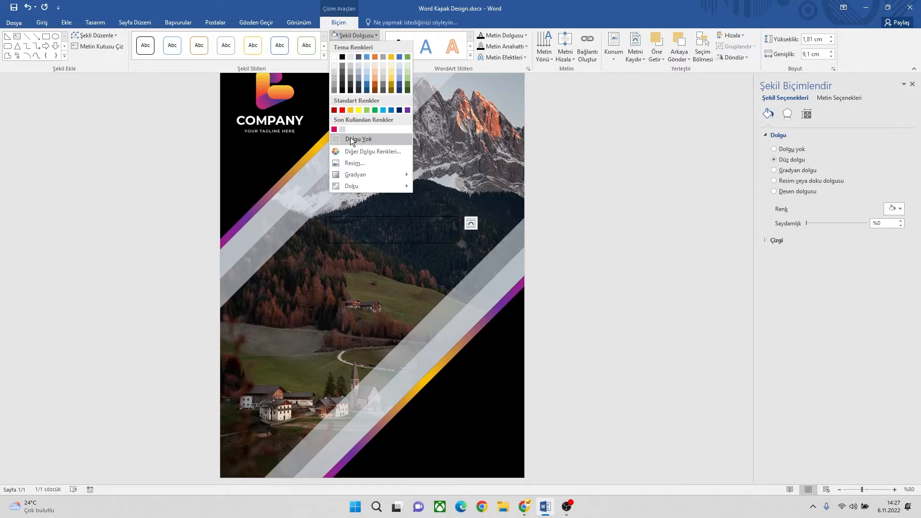
left_click(351, 139)
left_click(352, 45)
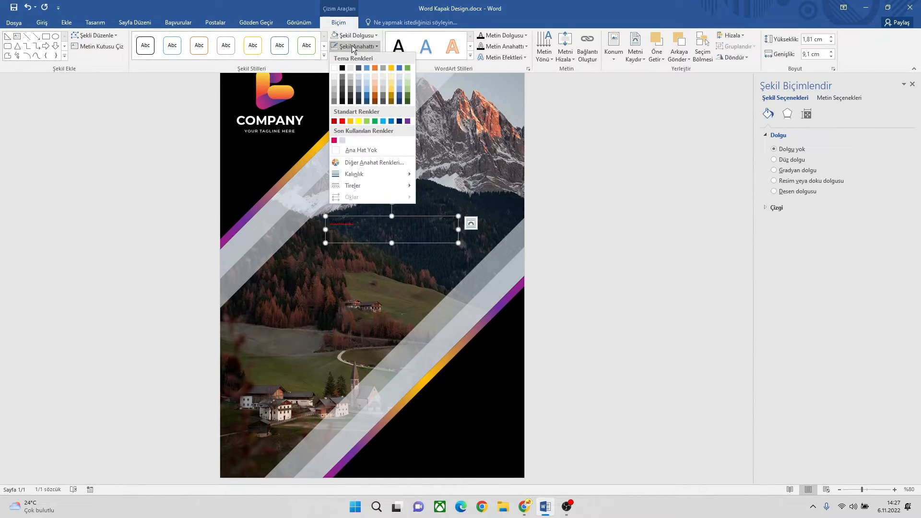
left_click(353, 150)
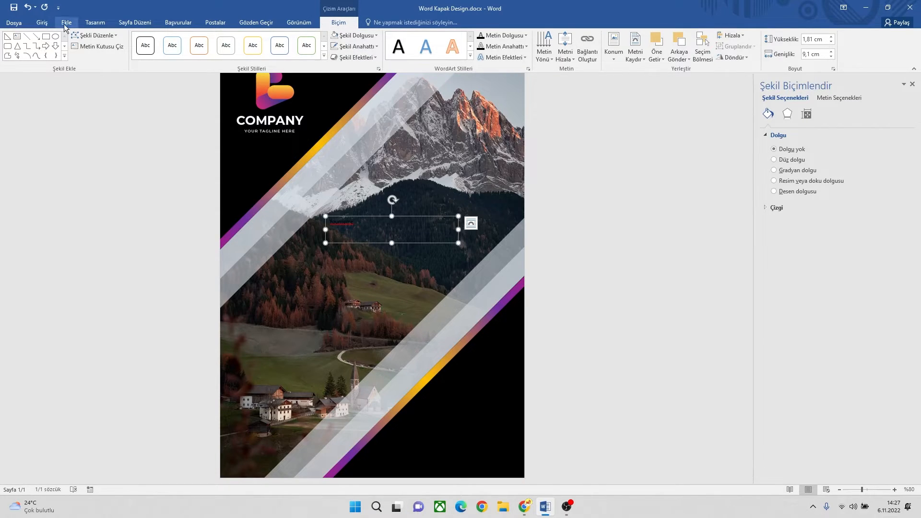
Step: Format the "Yourname" text in Futura Md BT at size 18 with a light blue-grey font colour
left_click(43, 23)
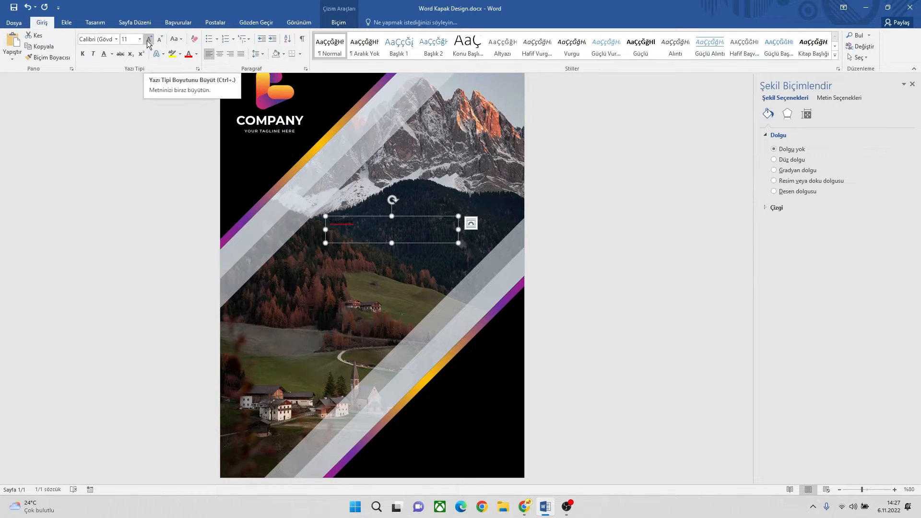
left_click(102, 41)
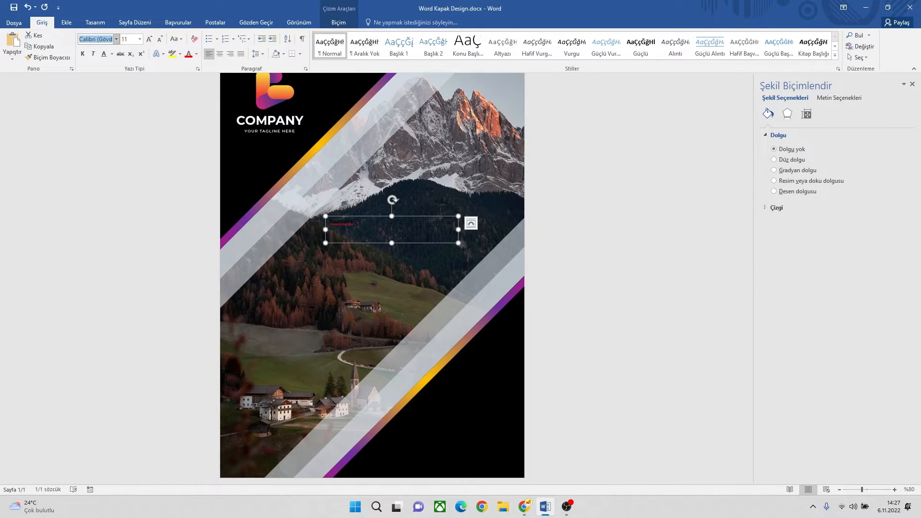
type("Futura Md BT")
key("Return")
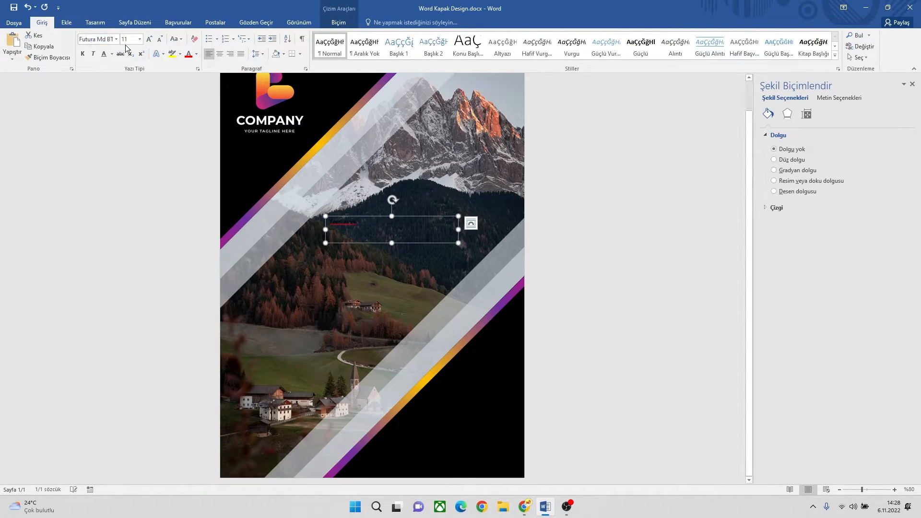
left_click(151, 41)
left_click(151, 40)
left_click(151, 40)
left_click(196, 54)
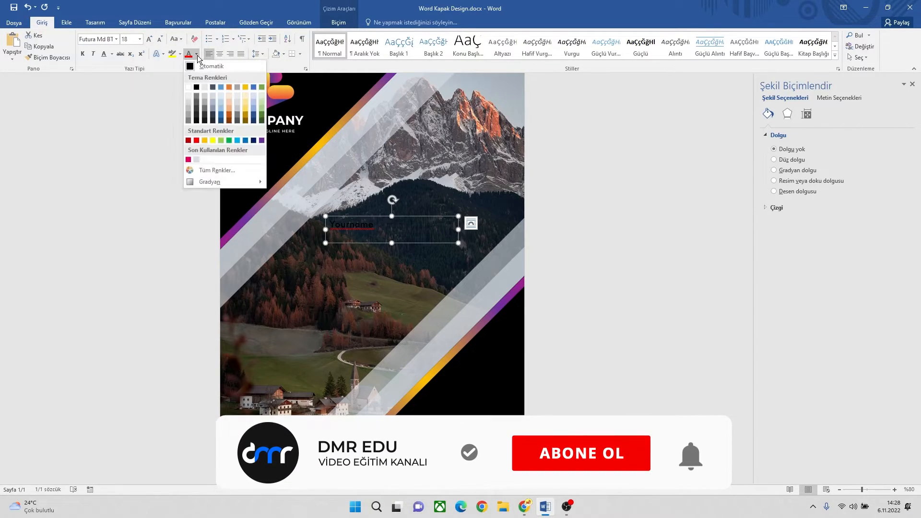
left_click(212, 94)
Step: Convert the "Yourname" text to uppercase and make it bold
left_click(176, 39)
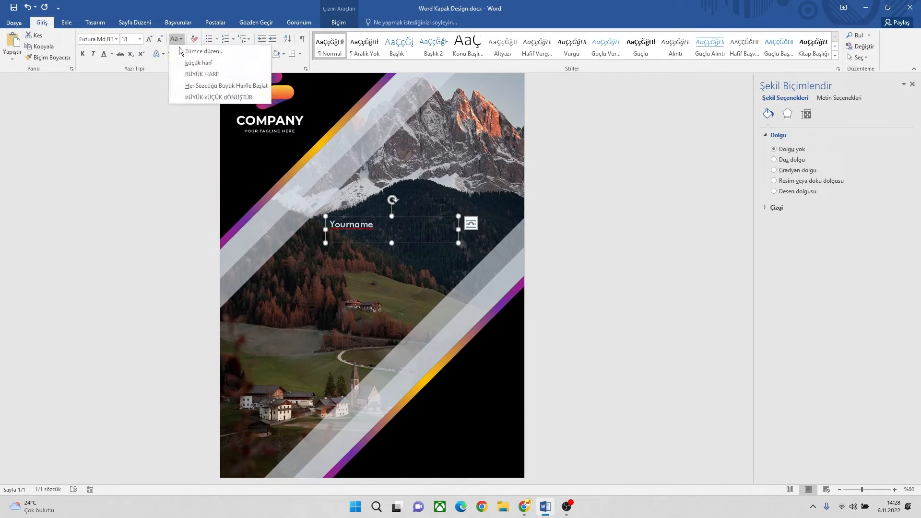
left_click(197, 75)
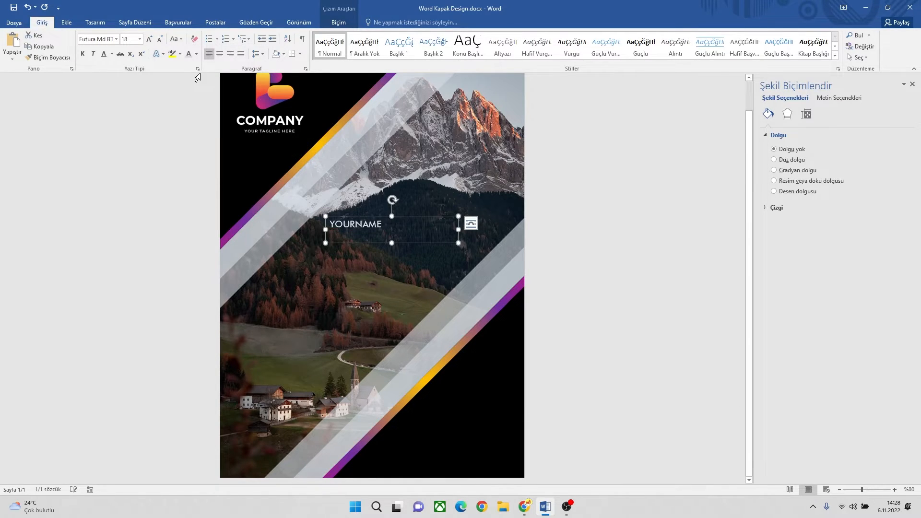
left_click(83, 56)
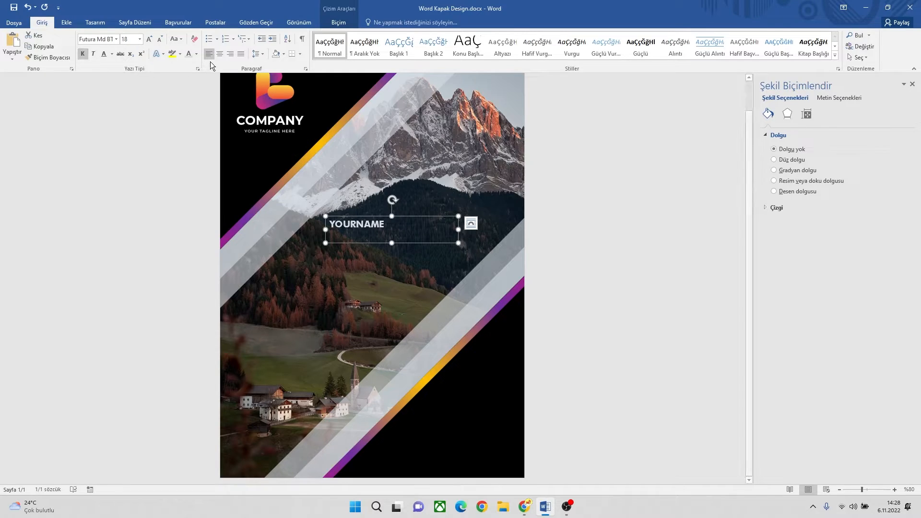
Step: Enlarge the "YOURNAME" text to font size 26
left_click(149, 40)
left_click(149, 40)
left_click(149, 39)
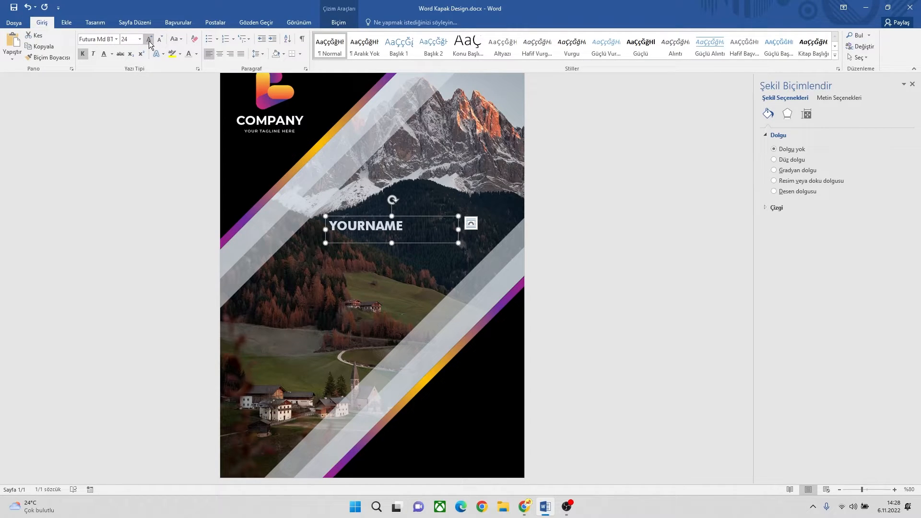
left_click(149, 39)
left_click(149, 40)
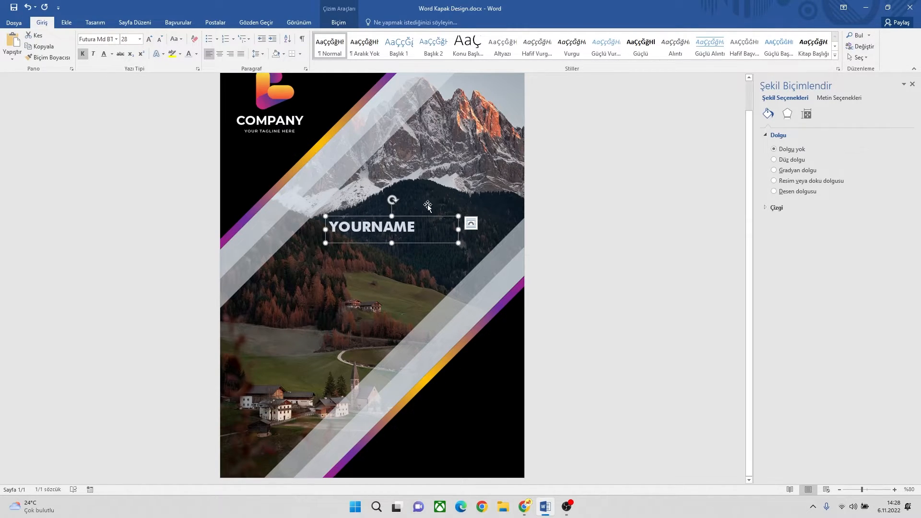
left_click(129, 39)
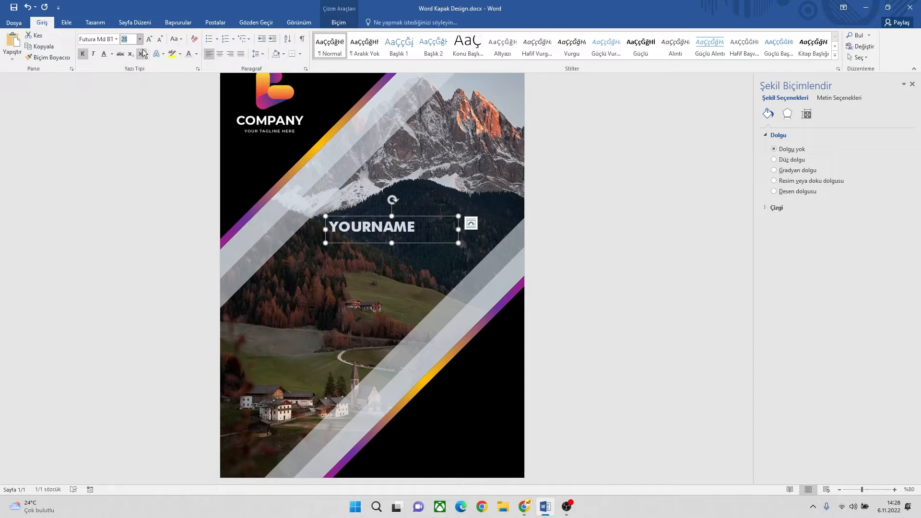
type("2")
key("Return")
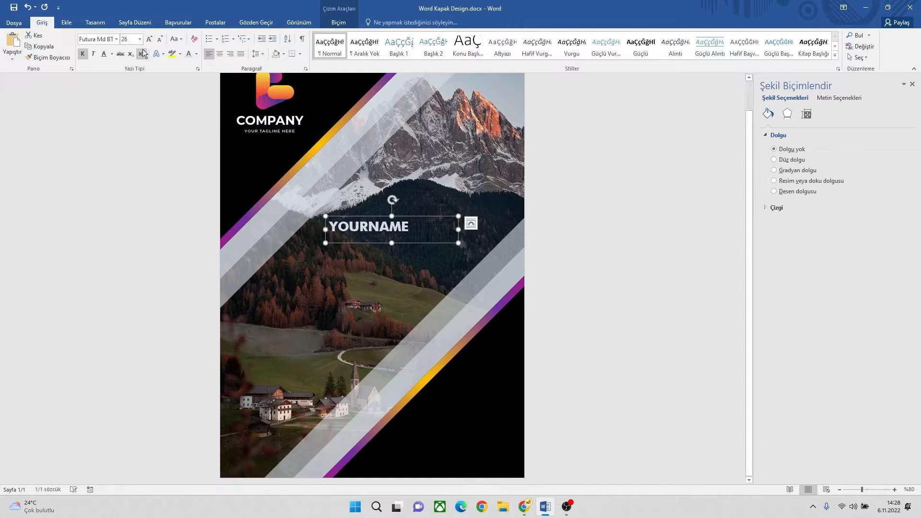
Step: Centre "YOURNAME" horizontally and vertically in its text box and narrow the box to about 8.2 cm
left_click(220, 56)
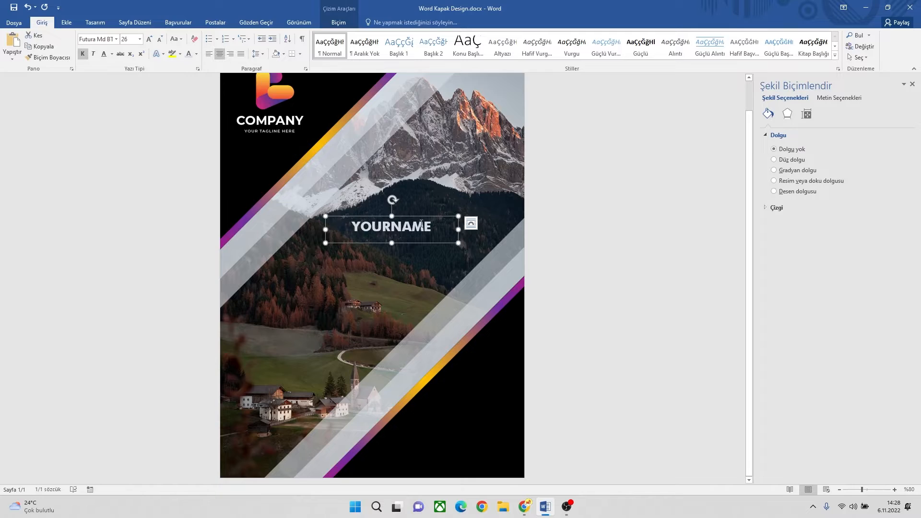
left_click_drag(457, 230, 443, 230)
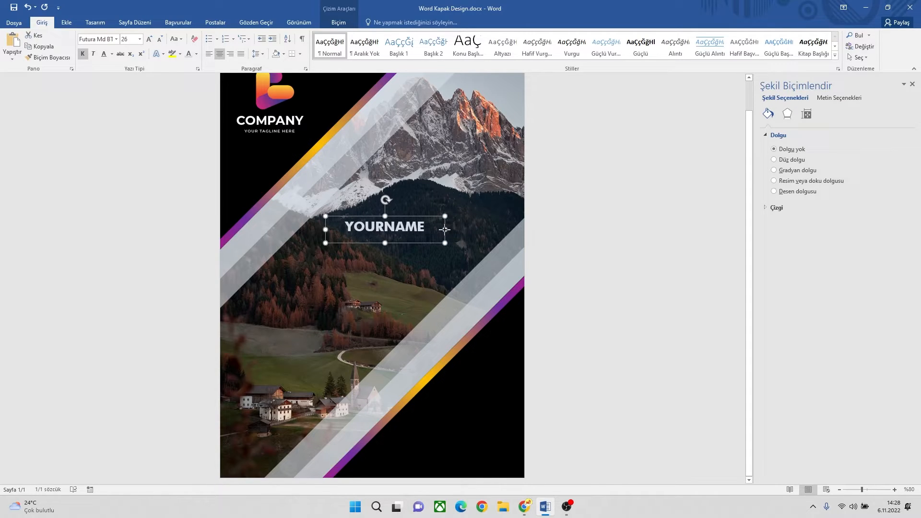
left_click(339, 24)
left_click(566, 53)
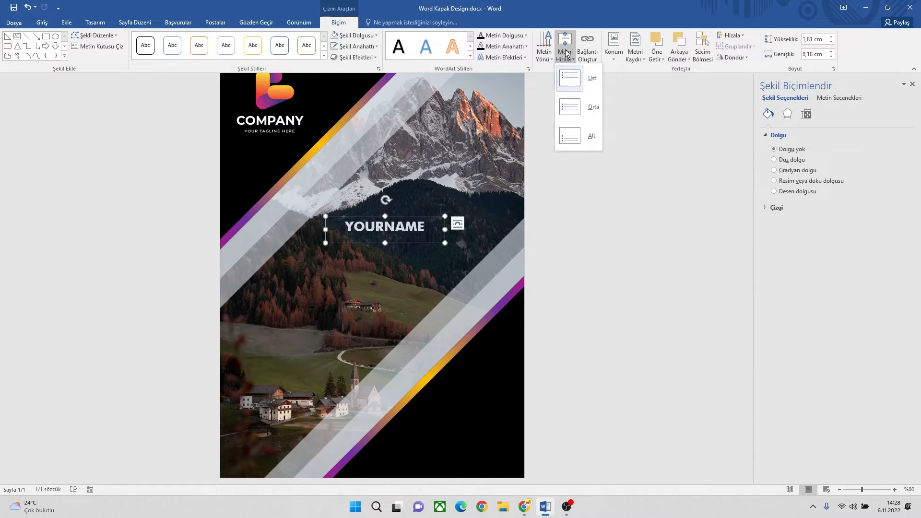
left_click(574, 109)
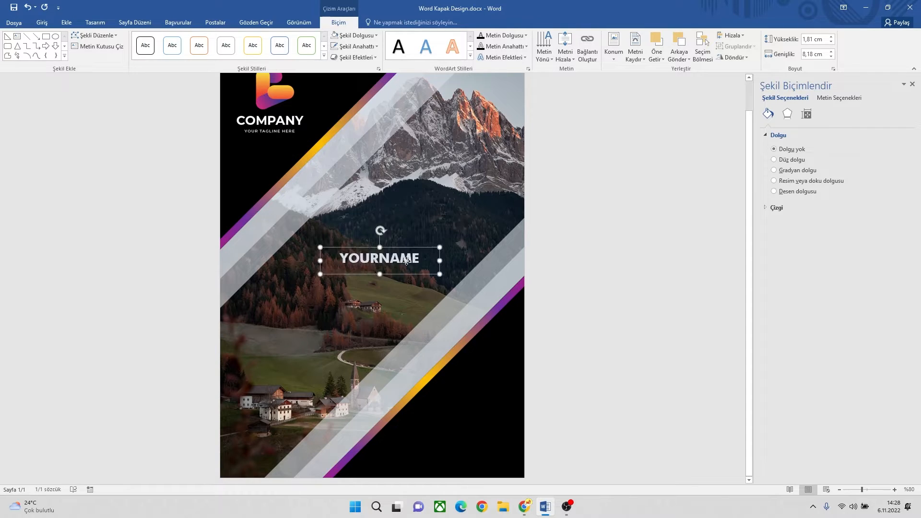